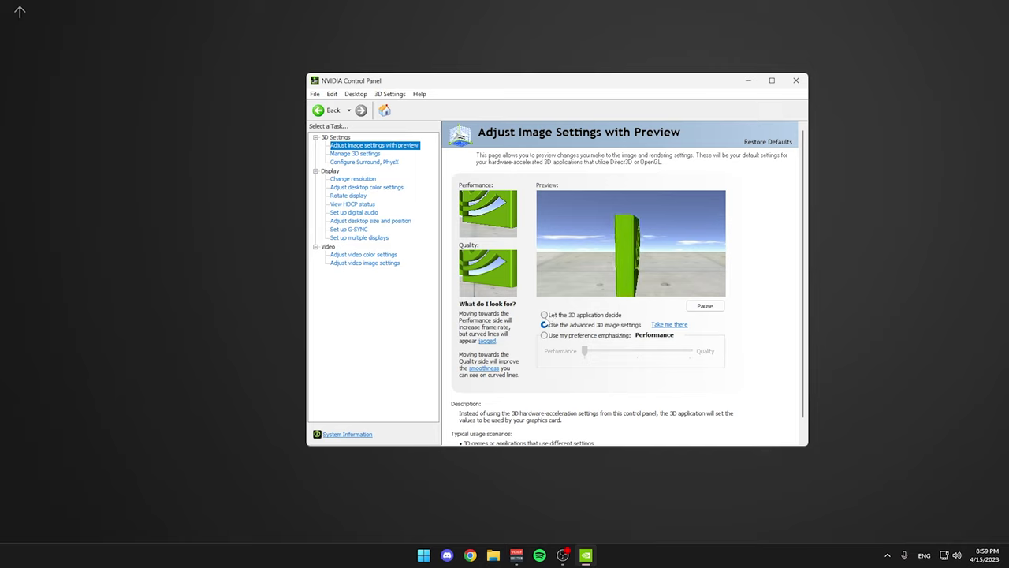
# - Choose to use the advanced 3D image settings and go to the Manage 3D Settings page
pyautogui.click(548, 315)
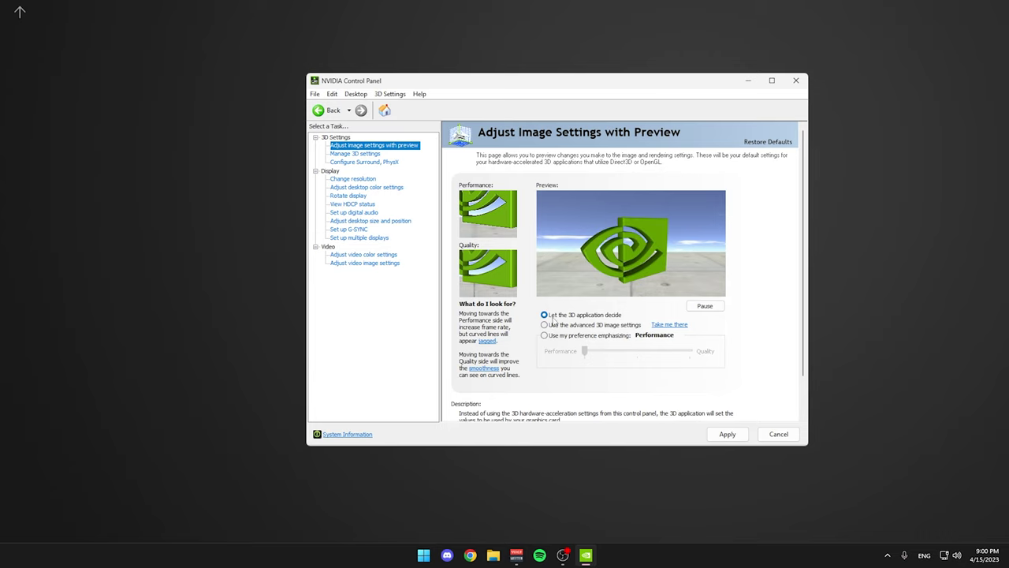
pyautogui.click(544, 325)
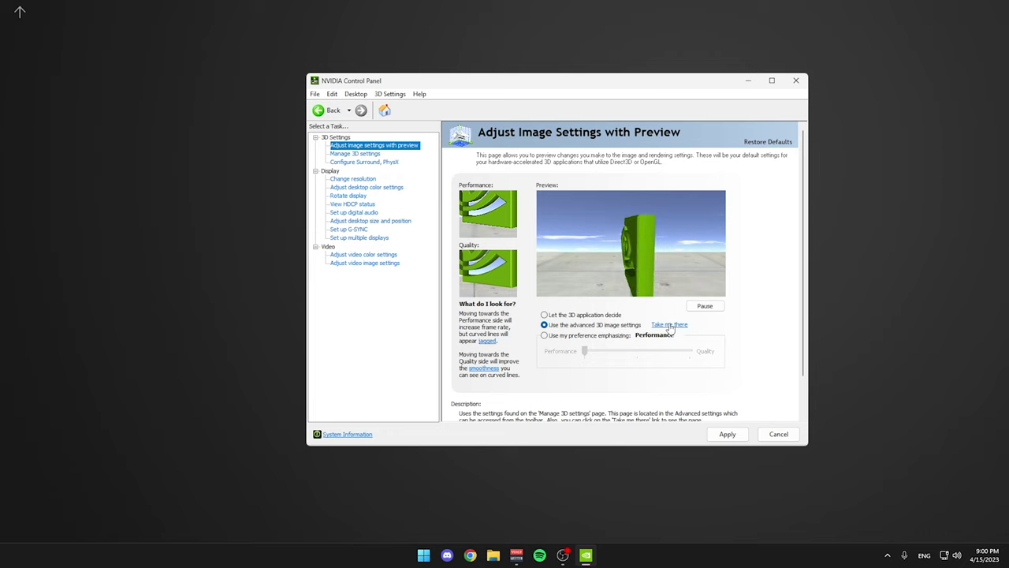
pyautogui.click(669, 325)
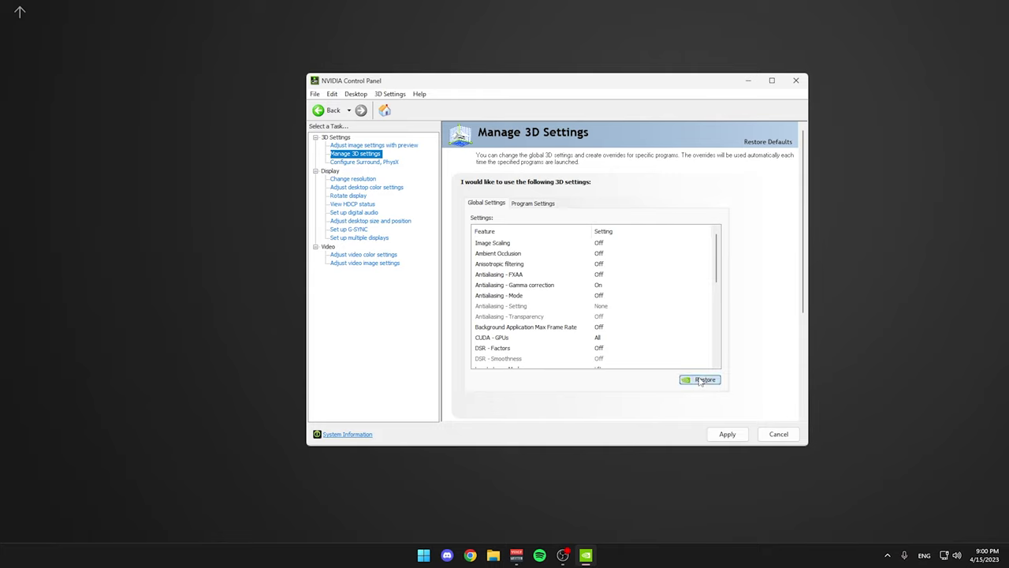
# - Restore the global 3D settings to their defaults and check the program-specific settings before returning to the global ones
pyautogui.click(700, 380)
pyautogui.click(580, 284)
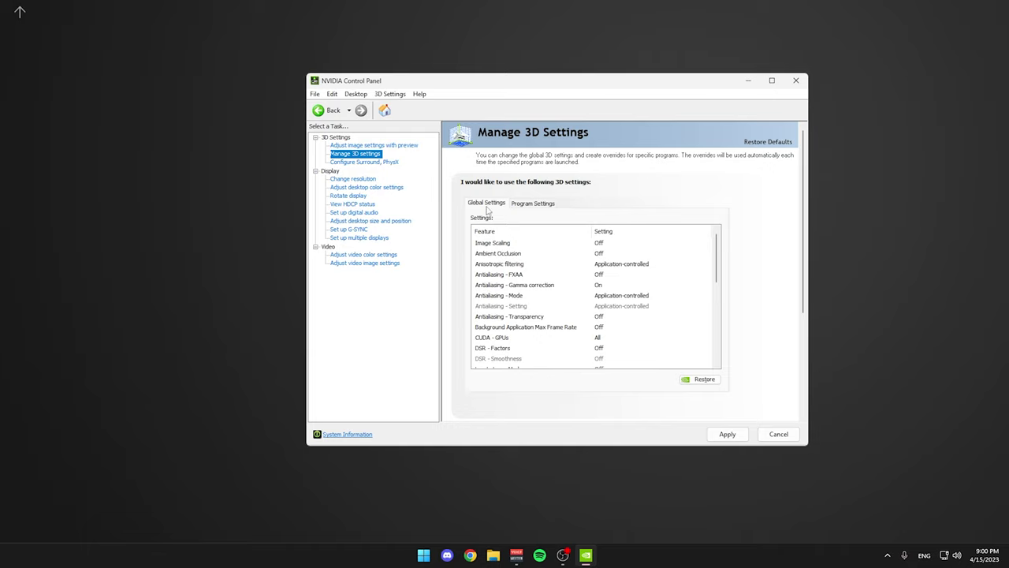
pyautogui.click(533, 206)
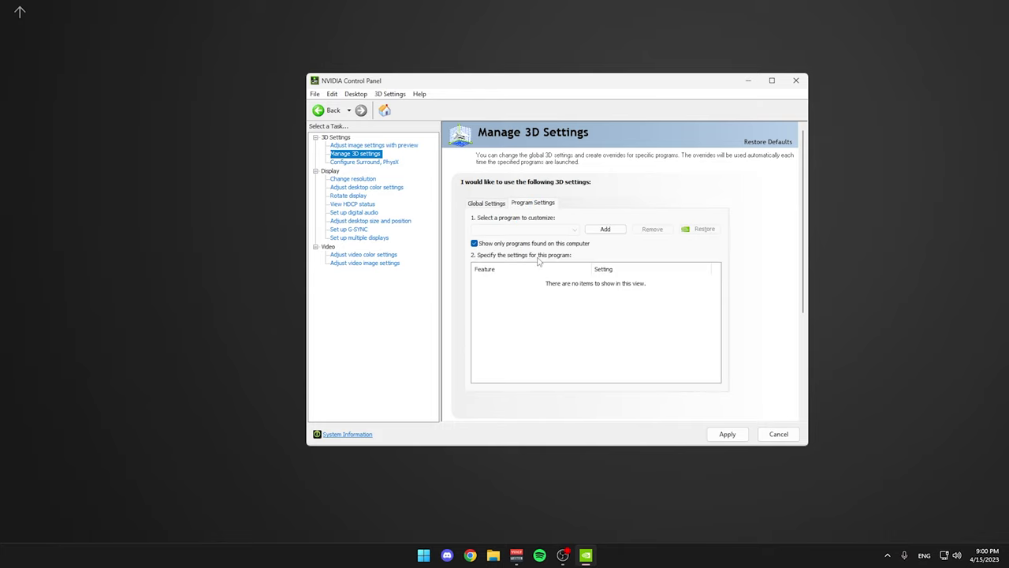
pyautogui.click(487, 204)
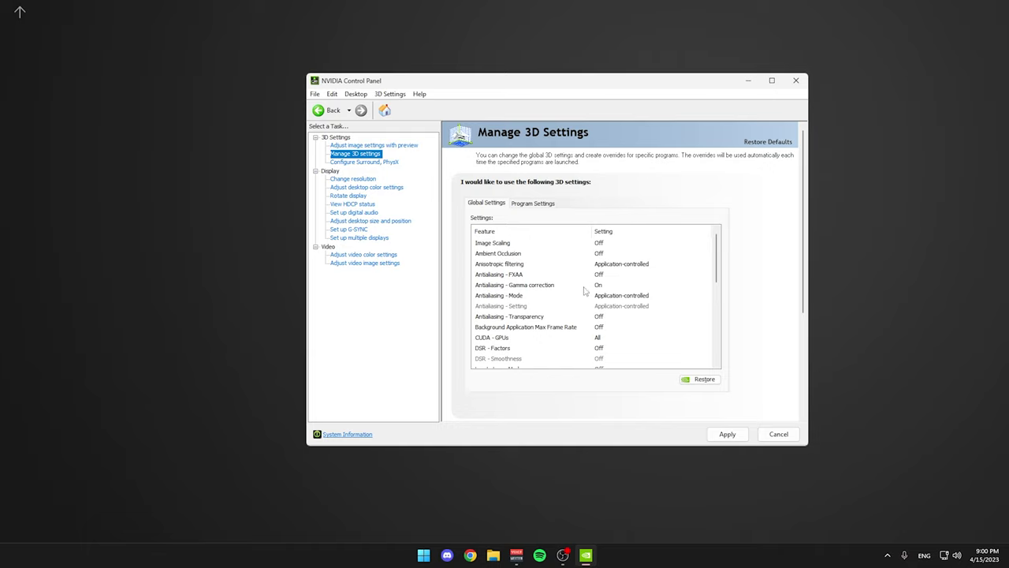
# - Set Anisotropic filtering and Antialiasing - Mode to Off in the global settings
pyautogui.click(624, 267)
pyautogui.click(605, 282)
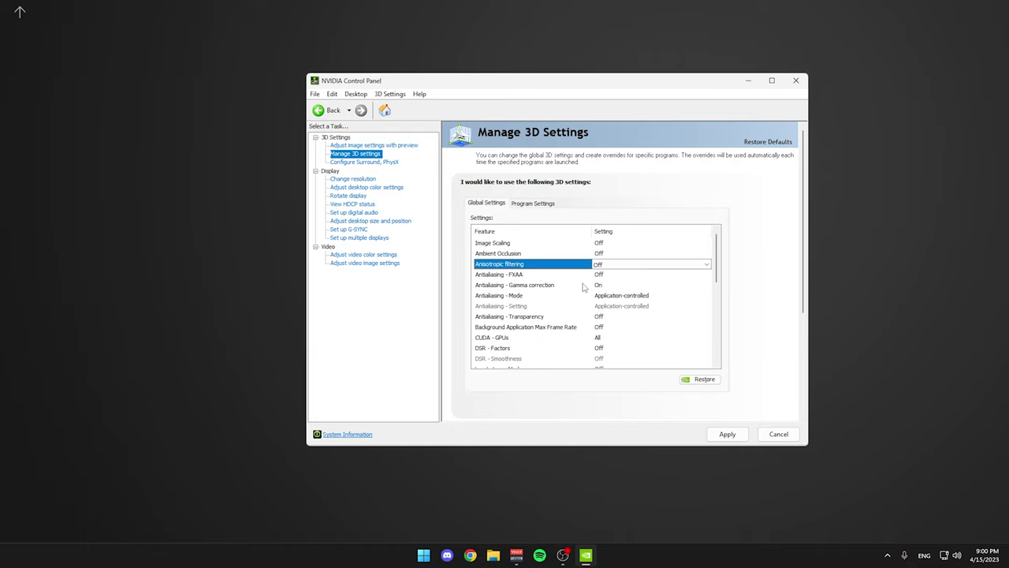
pyautogui.click(634, 297)
pyautogui.click(633, 297)
pyautogui.click(626, 315)
# - Keep the NVIDIA GeForce RTX 3070 Ti enabled for CUDA - GPUs and leave all DSR - Factors unselected
pyautogui.scroll(-2, 601, 281)
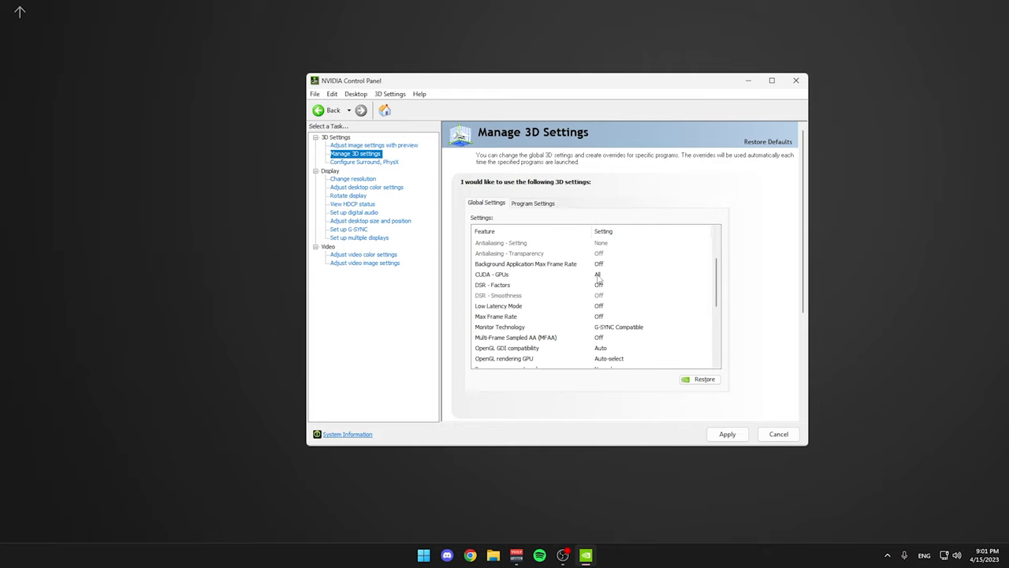
pyautogui.click(600, 276)
pyautogui.click(601, 276)
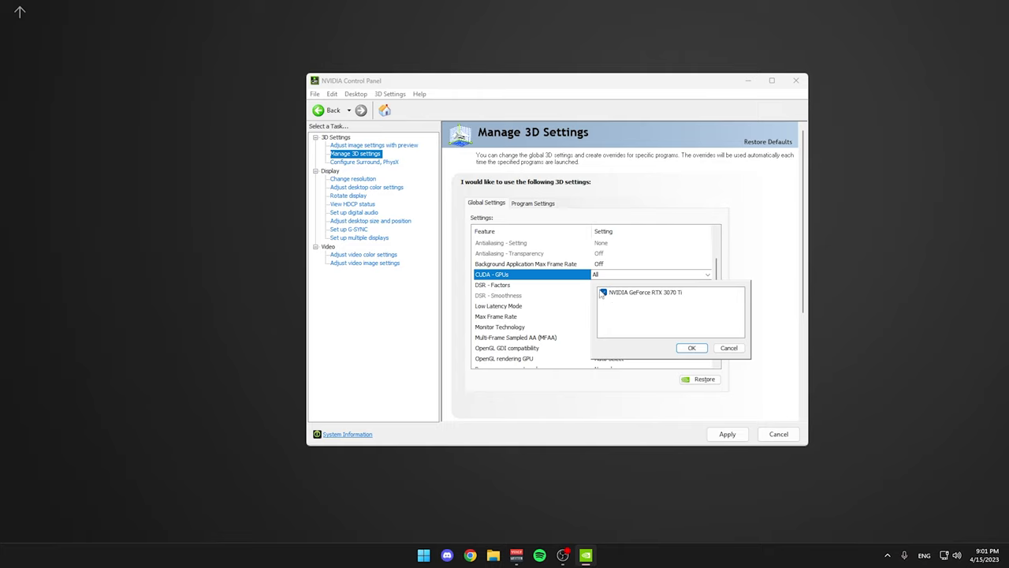
pyautogui.click(691, 348)
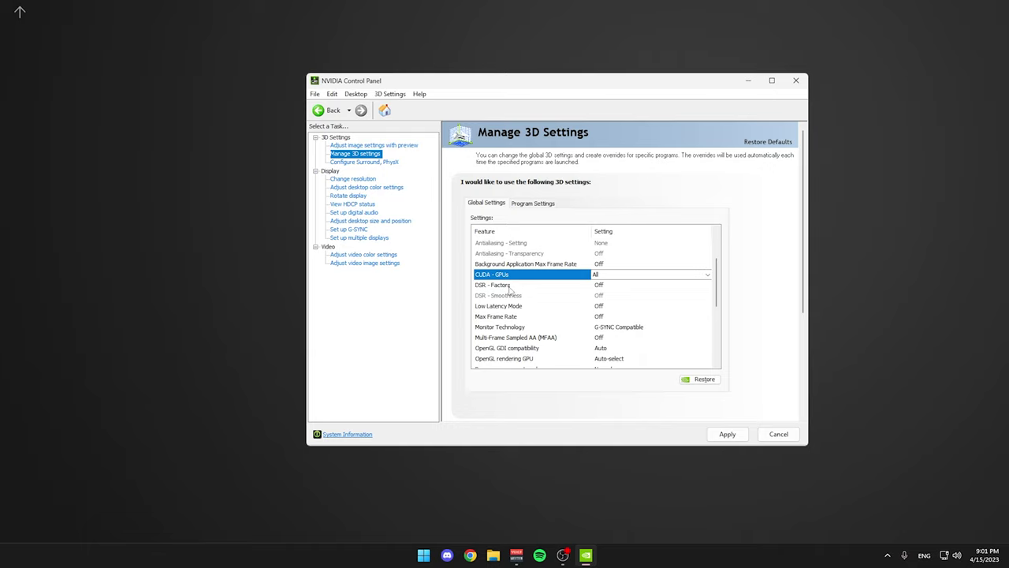
pyautogui.click(601, 285)
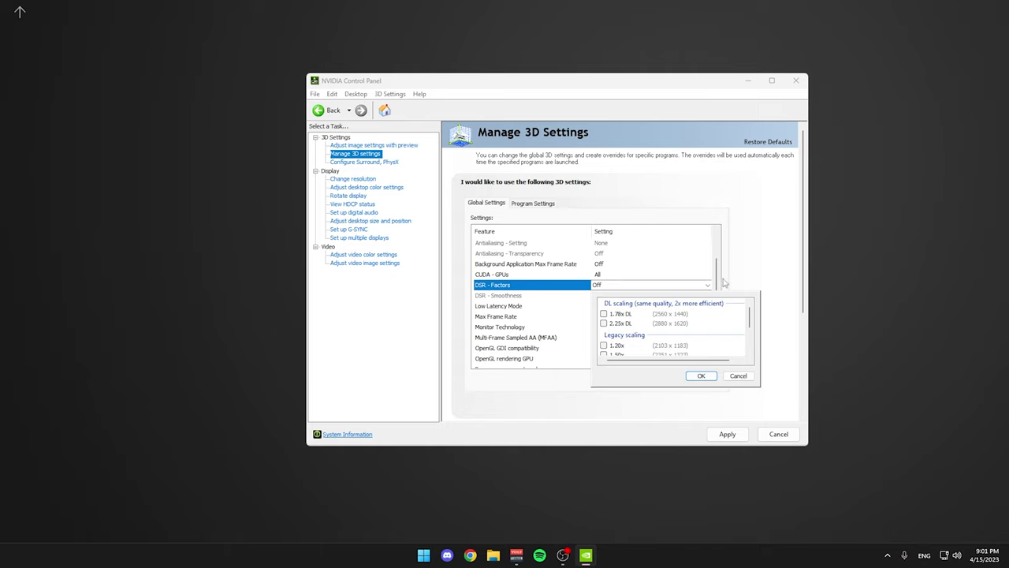
pyautogui.click(756, 276)
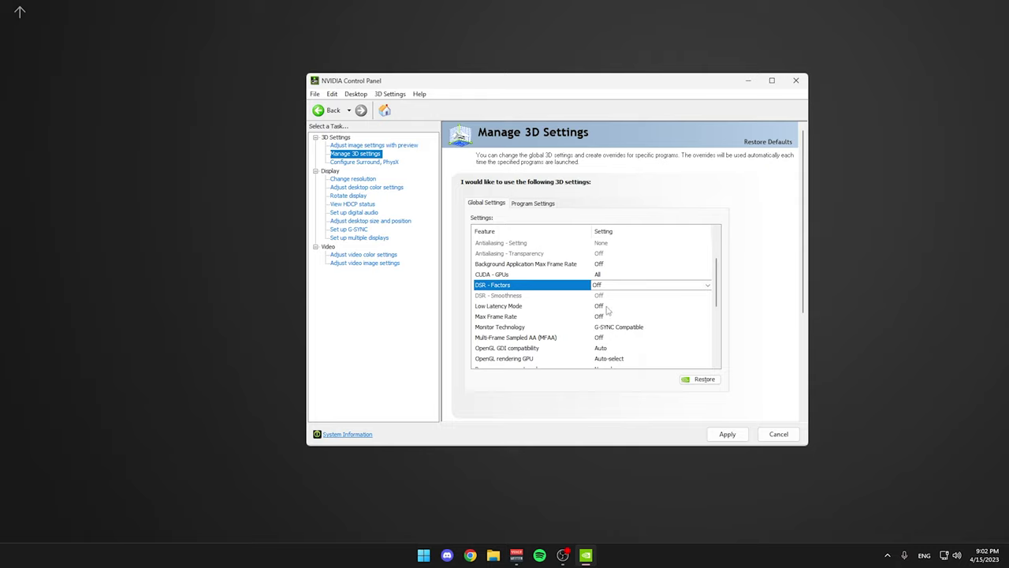
# - Set Low Latency Mode to Ultra and Monitor Technology to Fixed Refresh
pyautogui.click(602, 307)
pyautogui.click(616, 336)
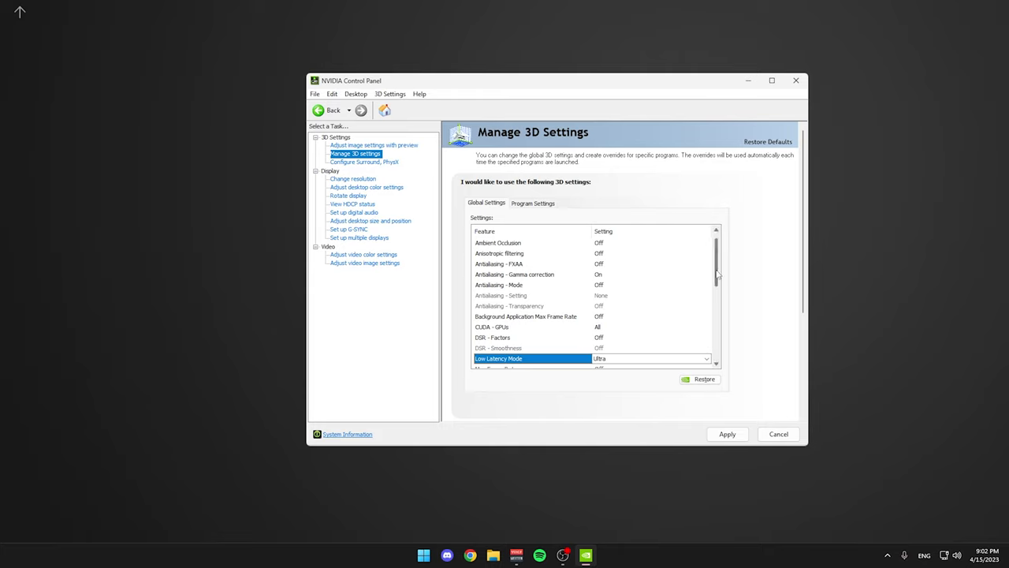
pyautogui.moveTo(719, 272); pyautogui.dragTo(723, 299)
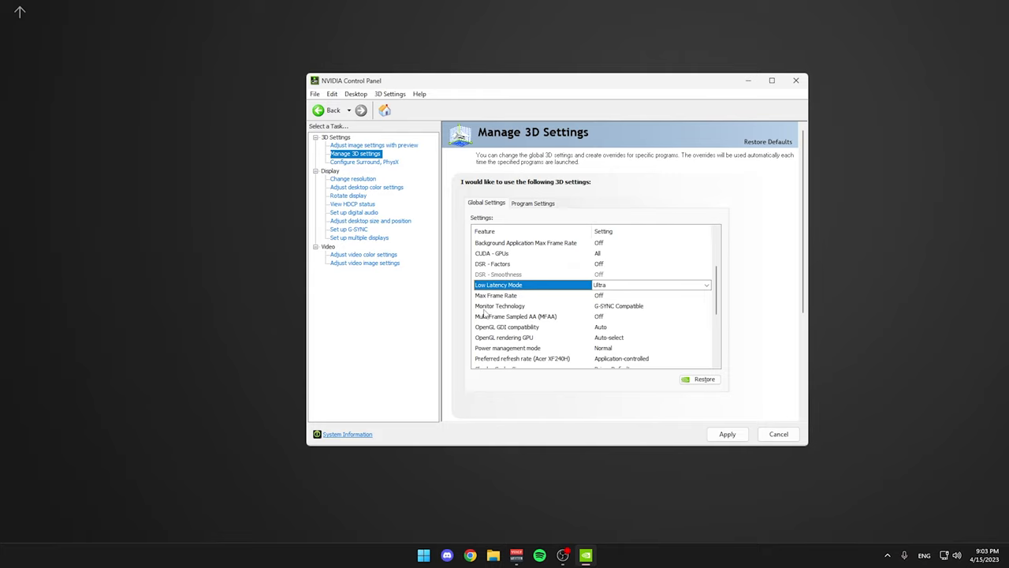
pyautogui.click(642, 308)
pyautogui.click(642, 308)
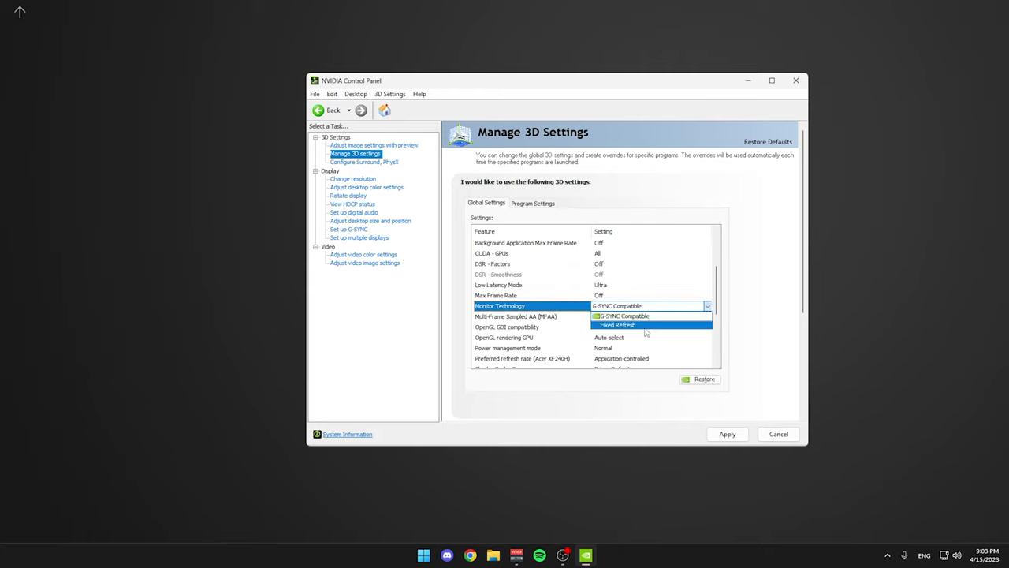
pyautogui.click(642, 325)
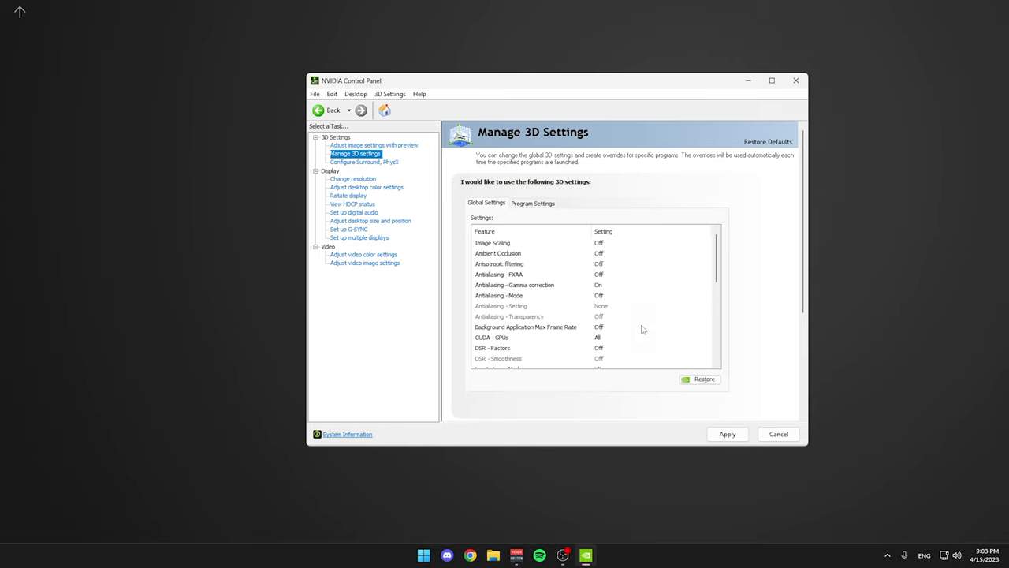
pyautogui.scroll(-1, 695, 309)
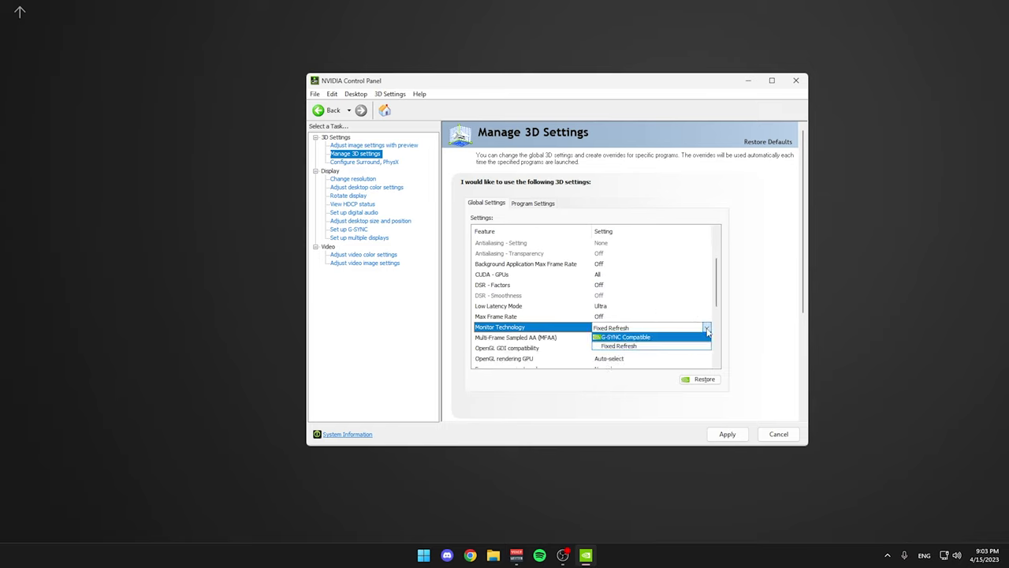
pyautogui.click(622, 345)
# - Set the OpenGL rendering GPU to NVIDIA GeForce RTX 3070 Ti
pyautogui.moveTo(717, 280); pyautogui.dragTo(719, 314)
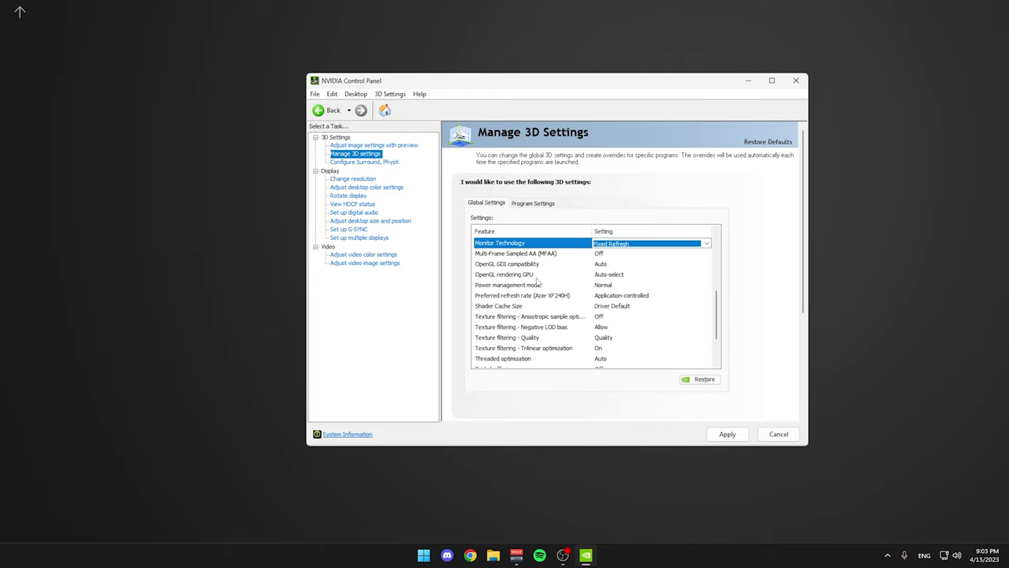
pyautogui.click(617, 276)
pyautogui.click(618, 276)
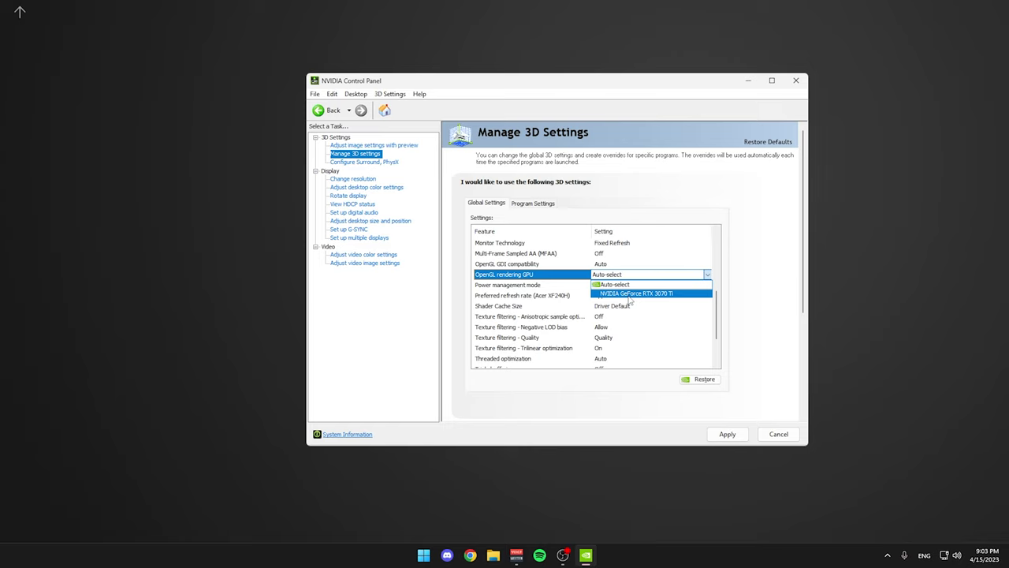
pyautogui.click(631, 294)
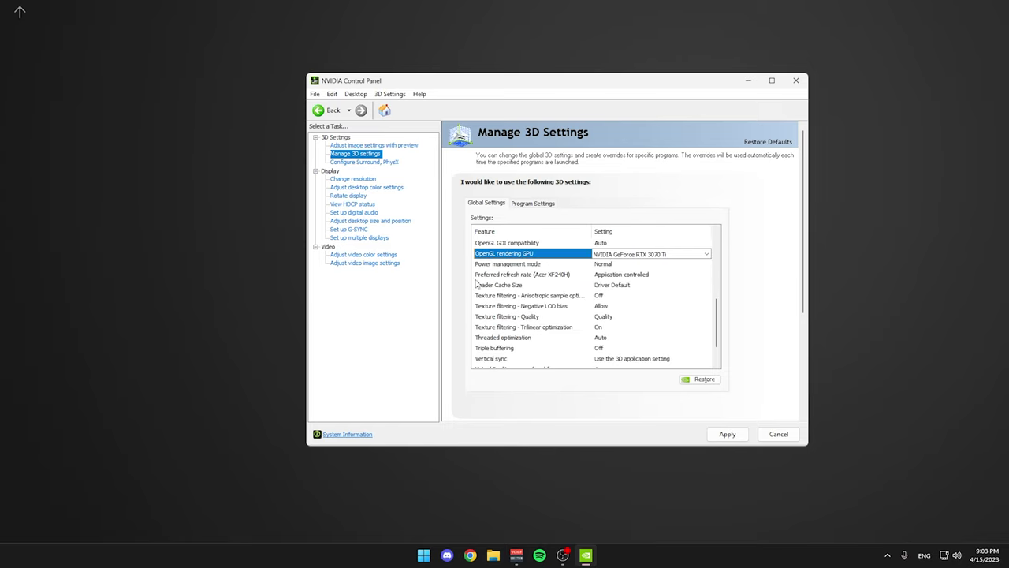
# - Set Power management mode to Prefer maximum performance and Preferred refresh rate to Highest available
pyautogui.click(604, 265)
pyautogui.click(605, 266)
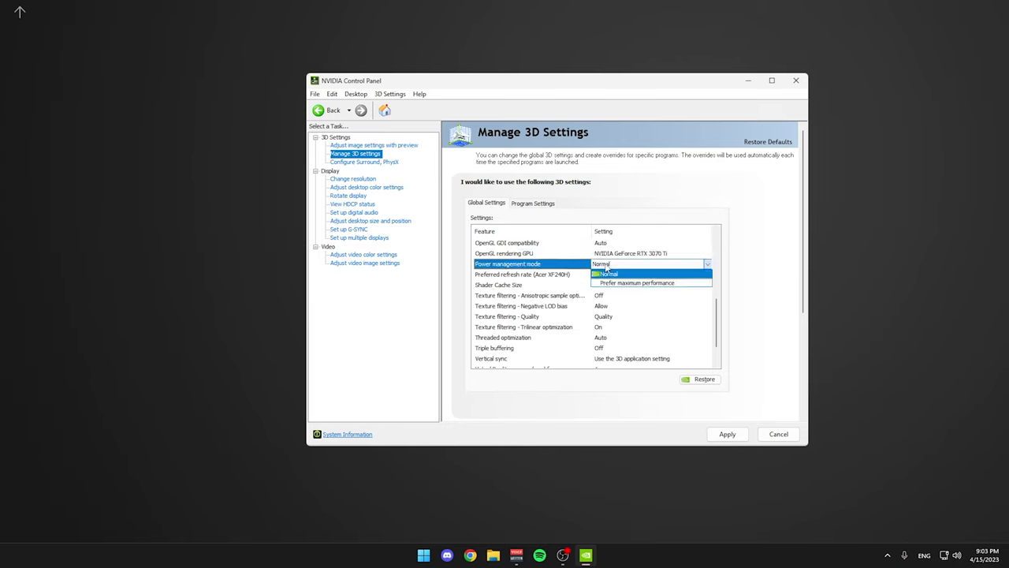
pyautogui.click(641, 284)
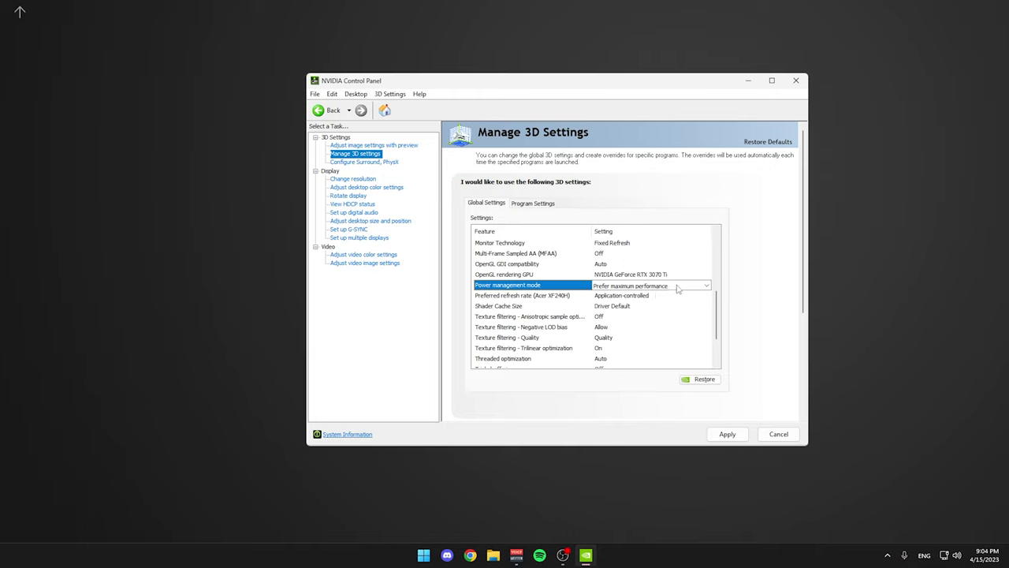
pyautogui.click(660, 294)
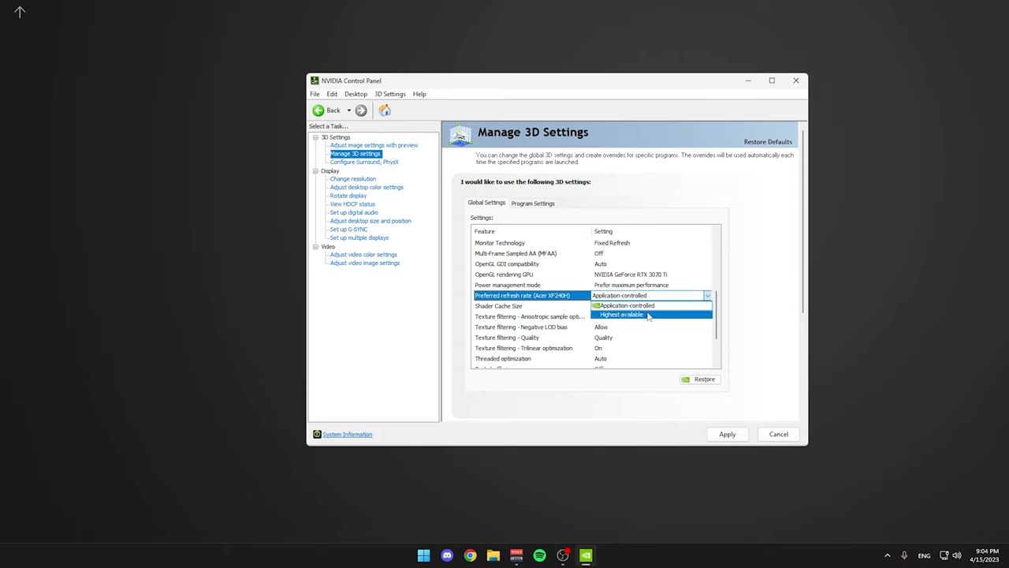
pyautogui.click(648, 315)
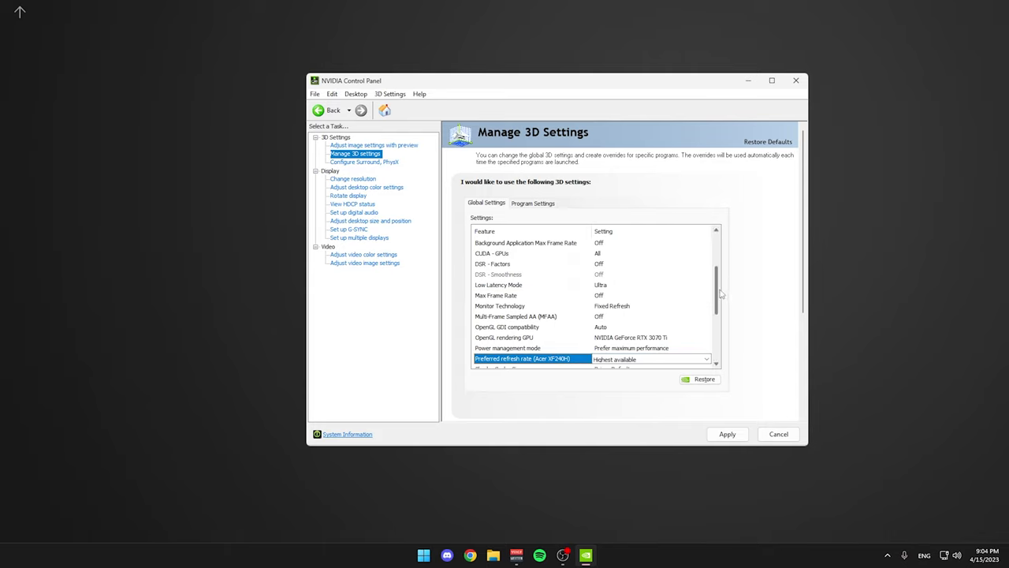
# - Set Texture filtering - Quality to High performance and review the rest of the global settings
pyautogui.scroll(-2, 720, 294)
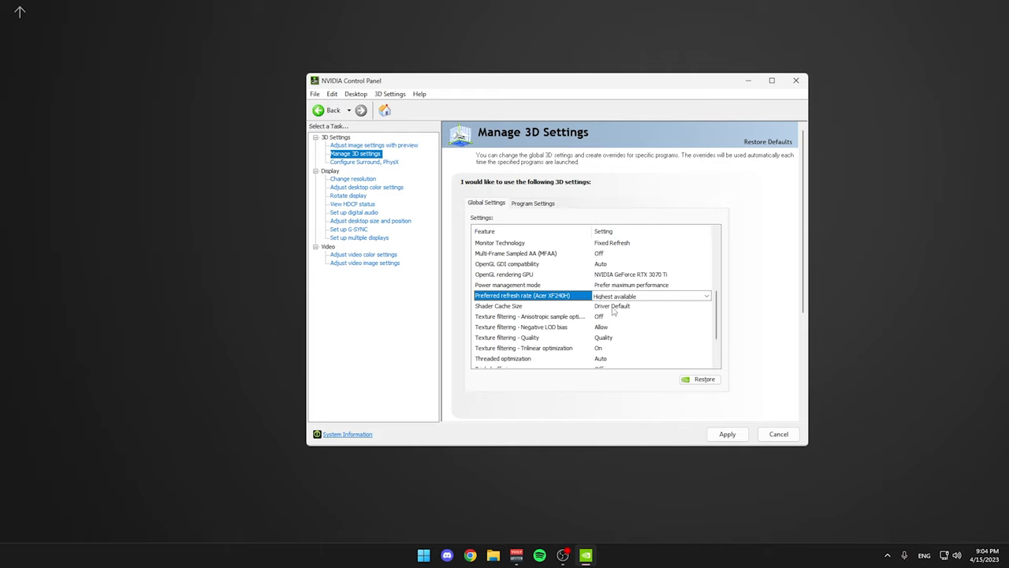
pyautogui.scroll(-1, 654, 328)
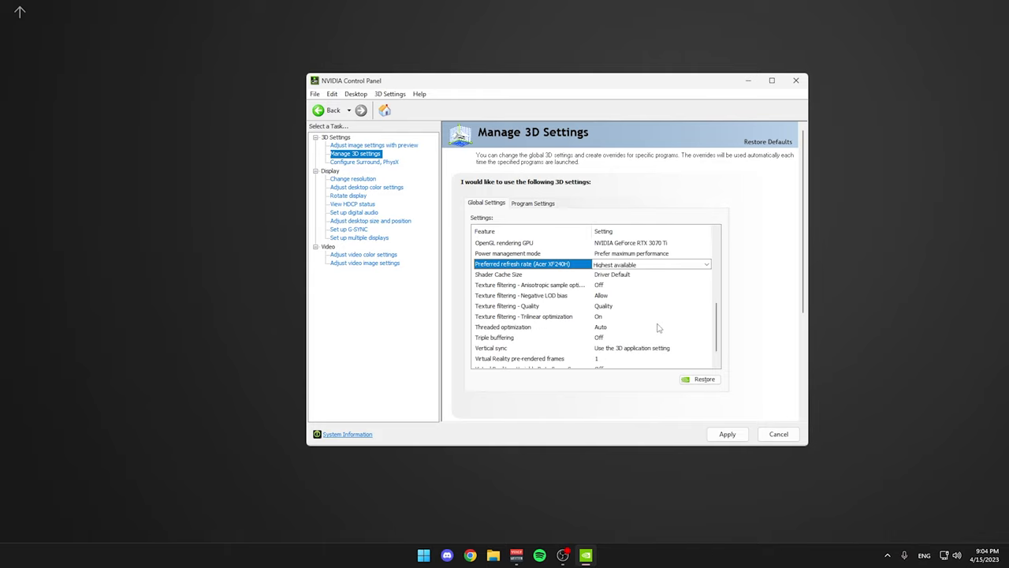
pyautogui.click(603, 306)
pyautogui.click(638, 307)
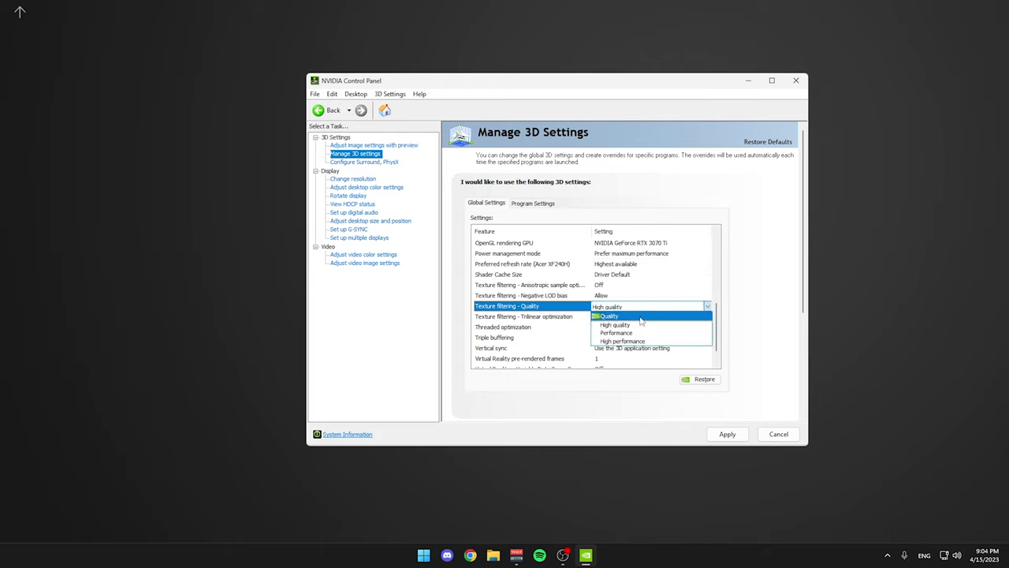
pyautogui.click(643, 341)
pyautogui.scroll(5, 588, 329)
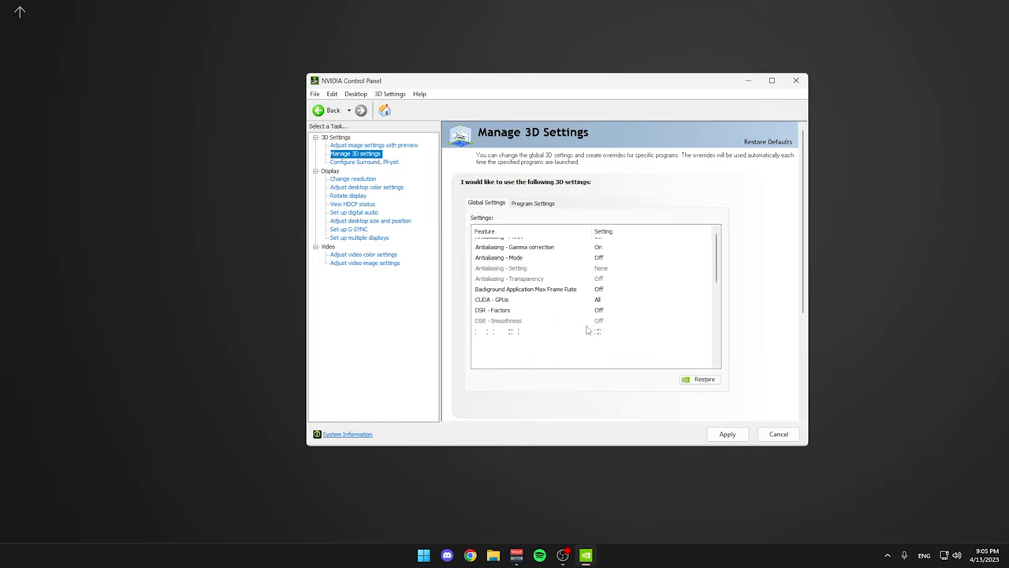
pyautogui.scroll(-5, 586, 330)
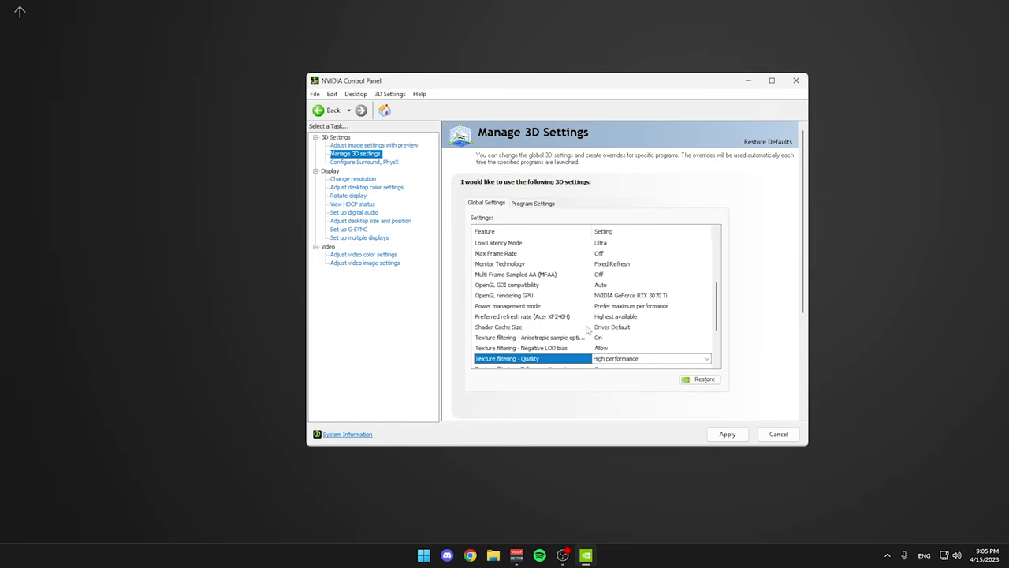
# - Set Vertical sync to Off and apply the global 3D settings
pyautogui.moveTo(719, 300); pyautogui.dragTo(717, 332)
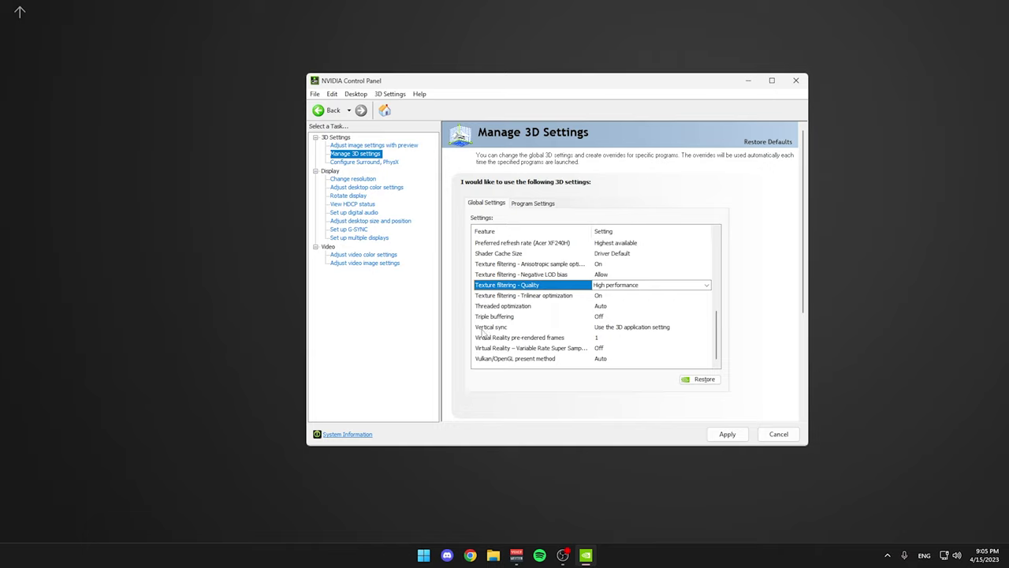
pyautogui.click(623, 328)
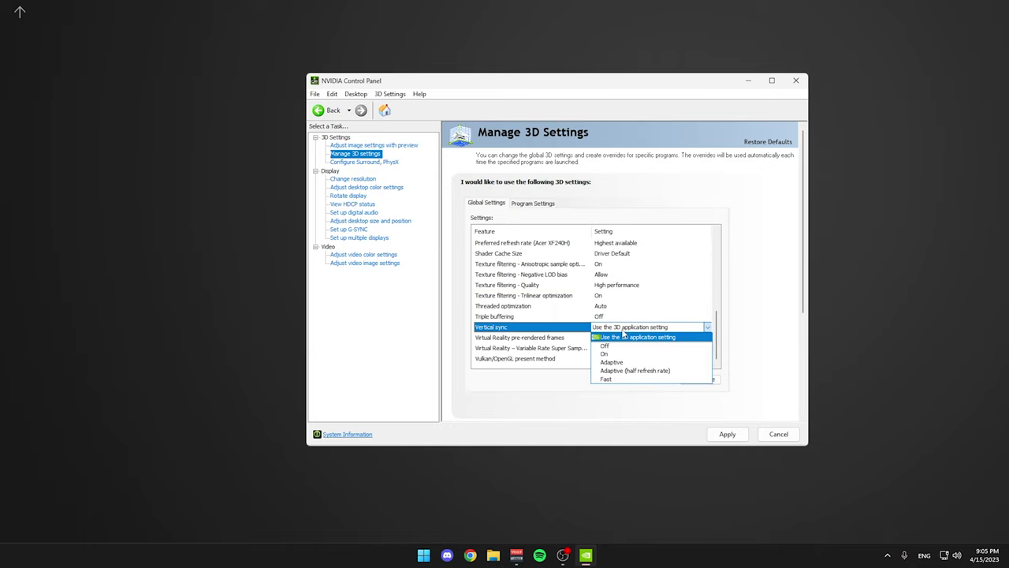
pyautogui.click(606, 346)
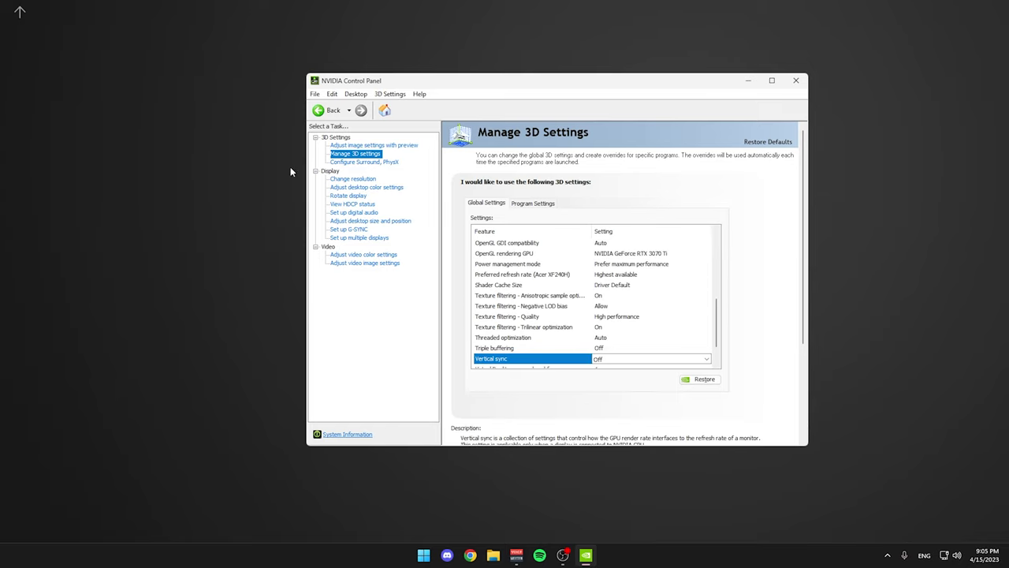
# - Select the NVIDIA GeForce RTX 3070 Ti as the PhysX processor in the Surround, PhysX configuration
pyautogui.click(365, 163)
pyautogui.click(709, 222)
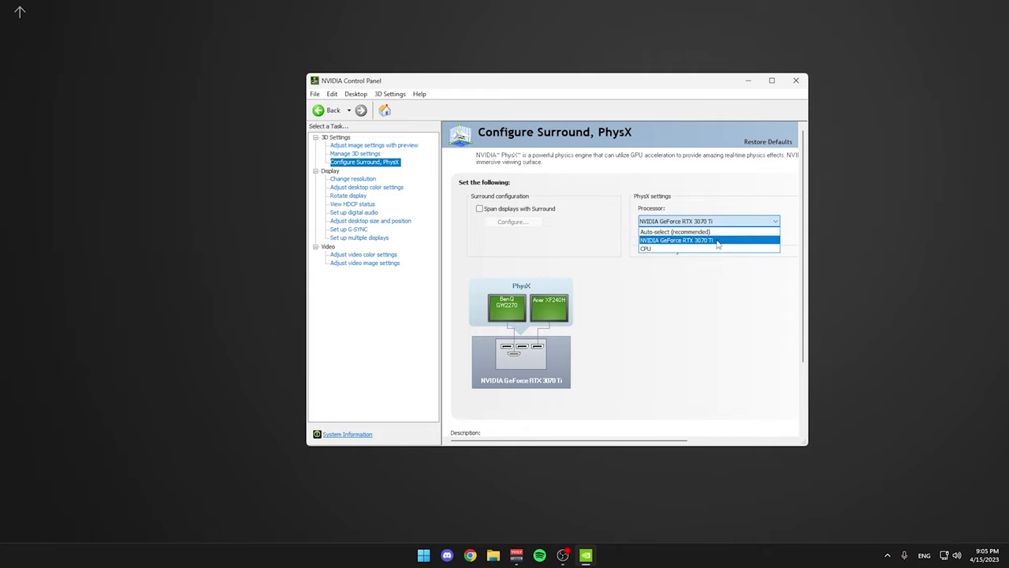
pyautogui.click(717, 240)
pyautogui.click(735, 223)
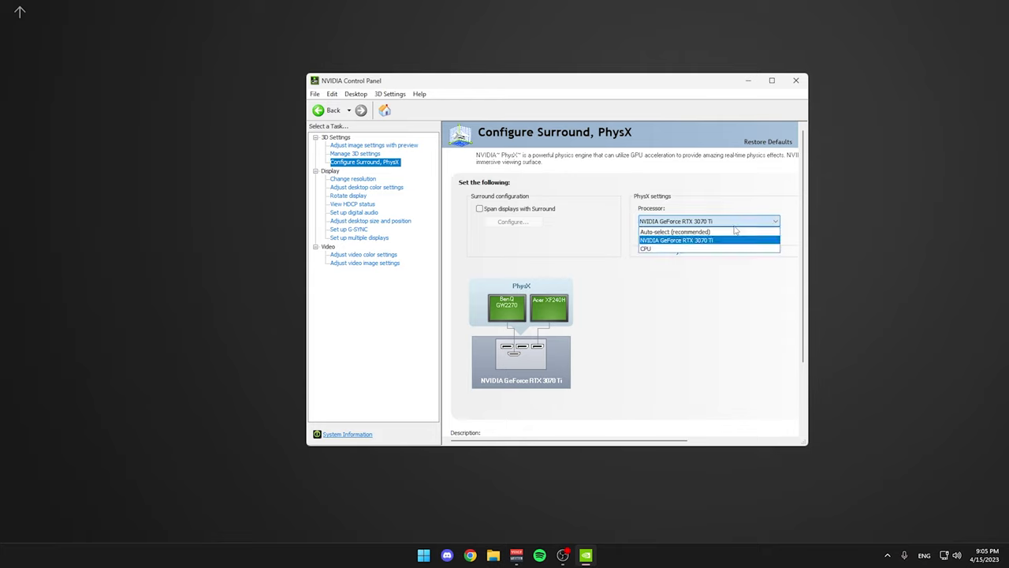
pyautogui.click(676, 239)
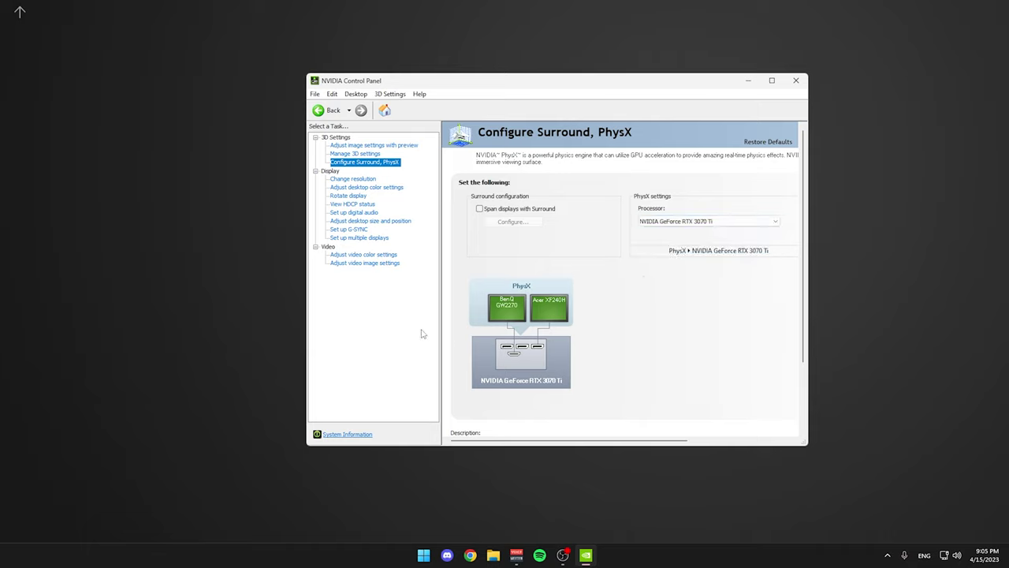
# - In the resolution settings for the Acer XF240H, select the PC resolution 1920 × 1080 with a 144Hz refresh rate
pyautogui.click(354, 180)
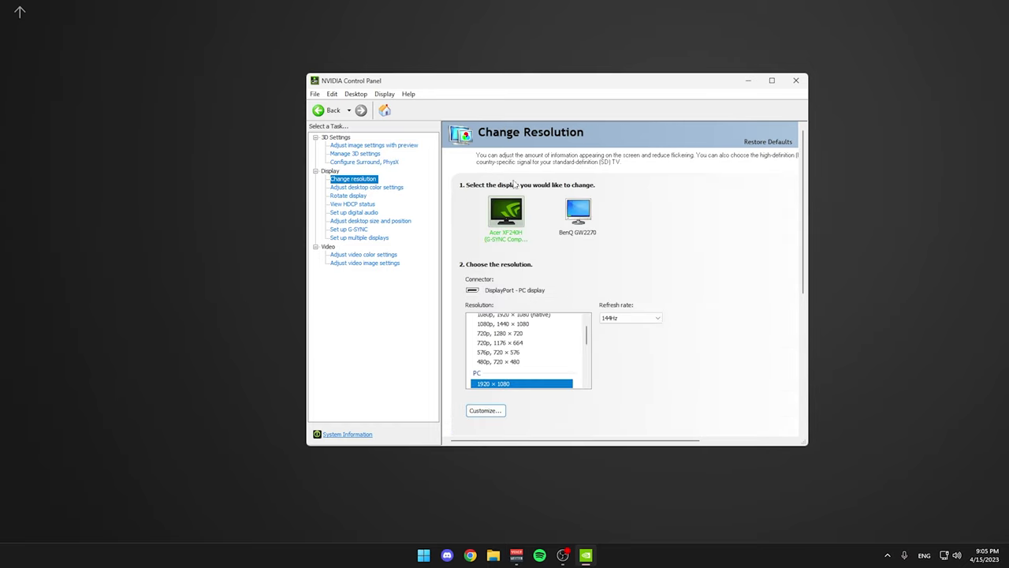
pyautogui.scroll(-3, 721, 282)
pyautogui.scroll(2, 698, 277)
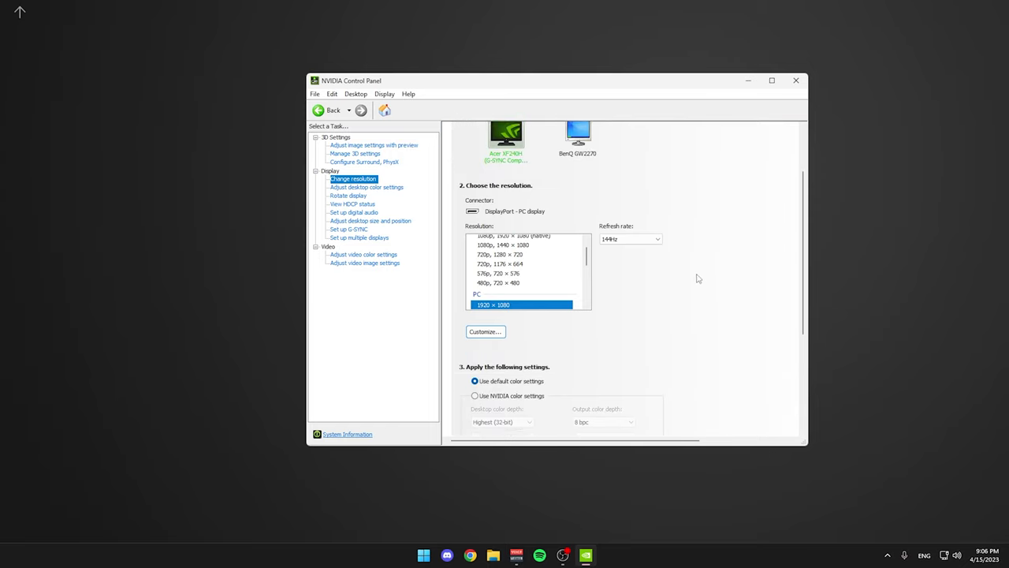
pyautogui.scroll(1, 542, 315)
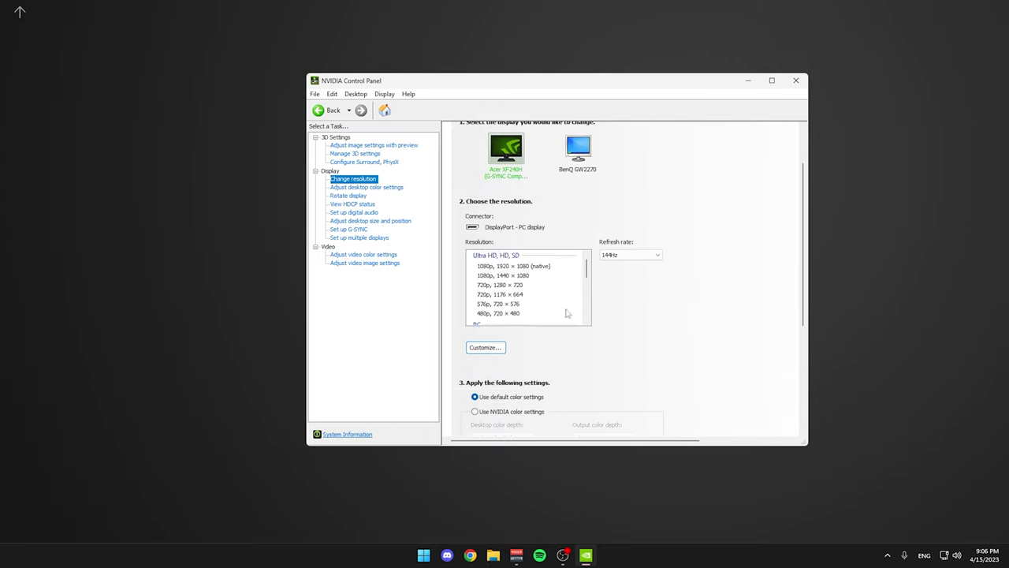
pyautogui.click(543, 271)
pyautogui.click(654, 256)
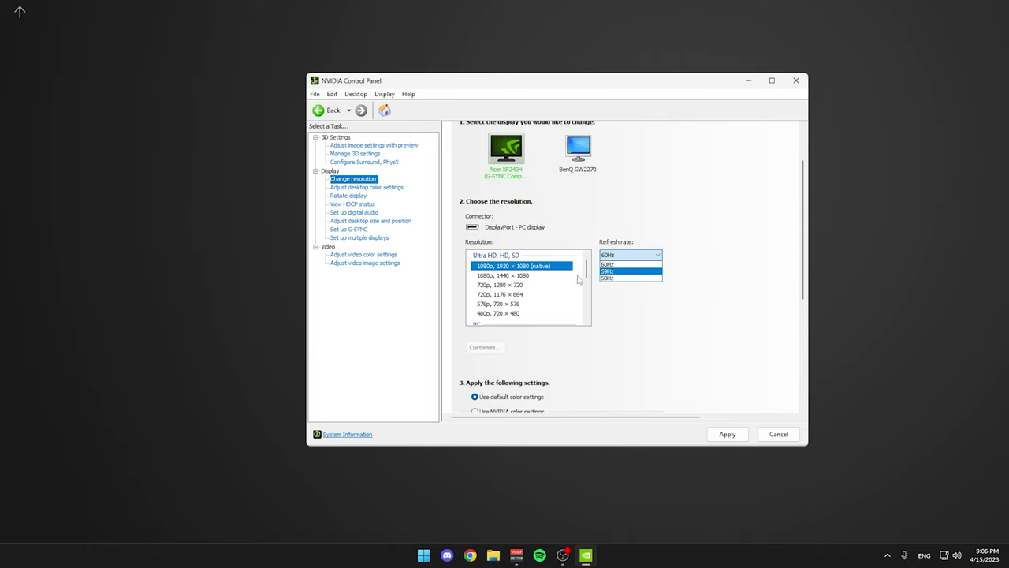
pyautogui.scroll(-3, 572, 280)
pyautogui.click(496, 282)
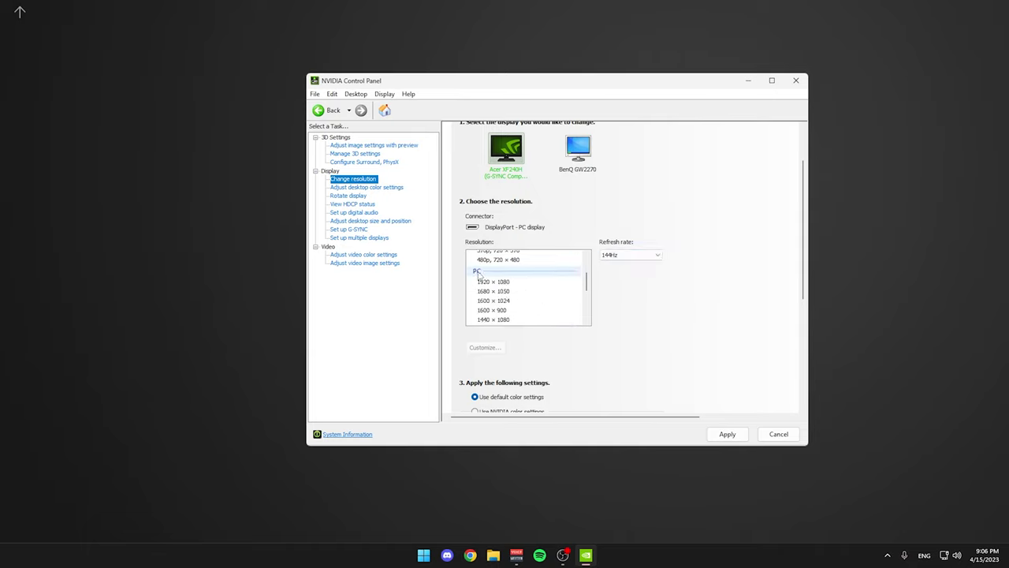
# - Enable the NVIDIA color settings with Output dynamic range set to Full, and apply the display changes
pyautogui.scroll(-1, 653, 293)
pyautogui.scroll(-1, 654, 293)
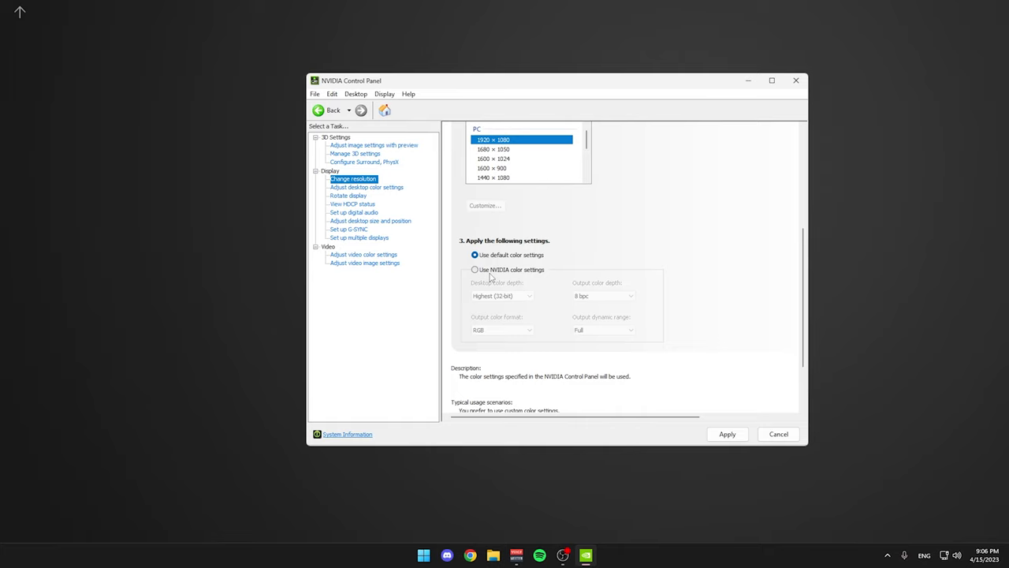
pyautogui.click(489, 272)
pyautogui.click(622, 330)
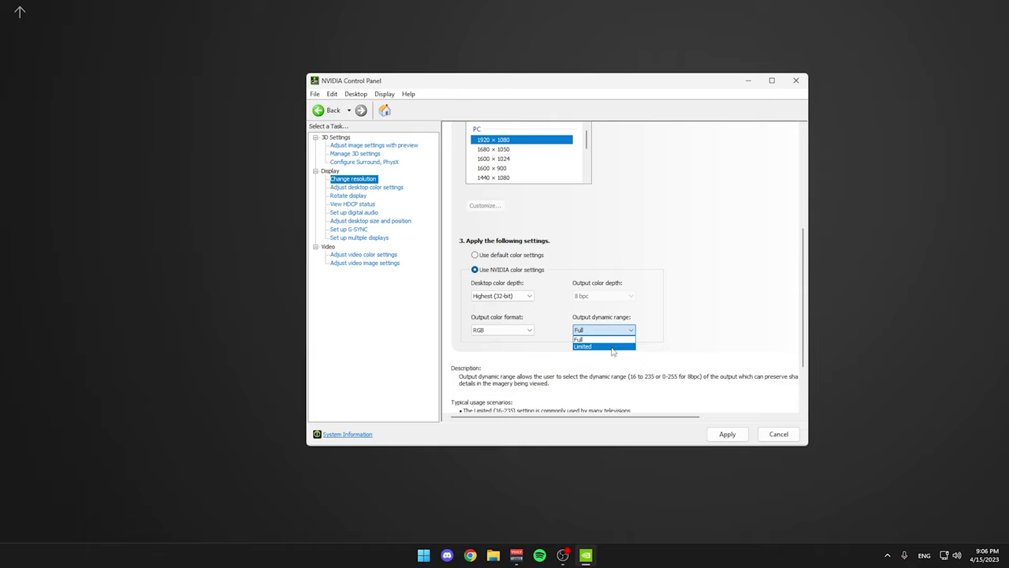
pyautogui.click(594, 339)
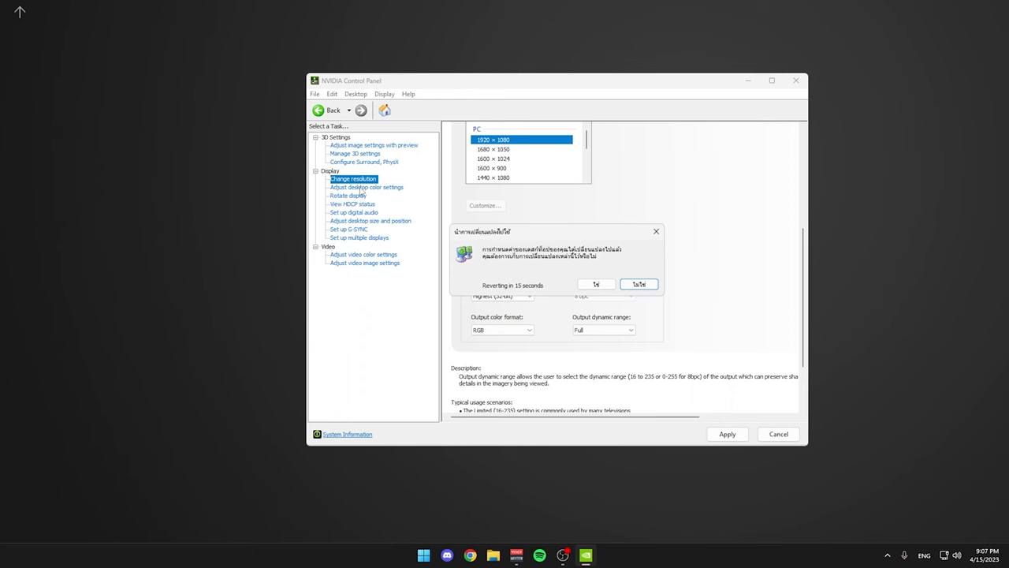
# - Turn off Override to reference mode in the desktop color settings and apply the change
pyautogui.click(361, 189)
pyautogui.scroll(-3, 643, 403)
pyautogui.scroll(3, 643, 402)
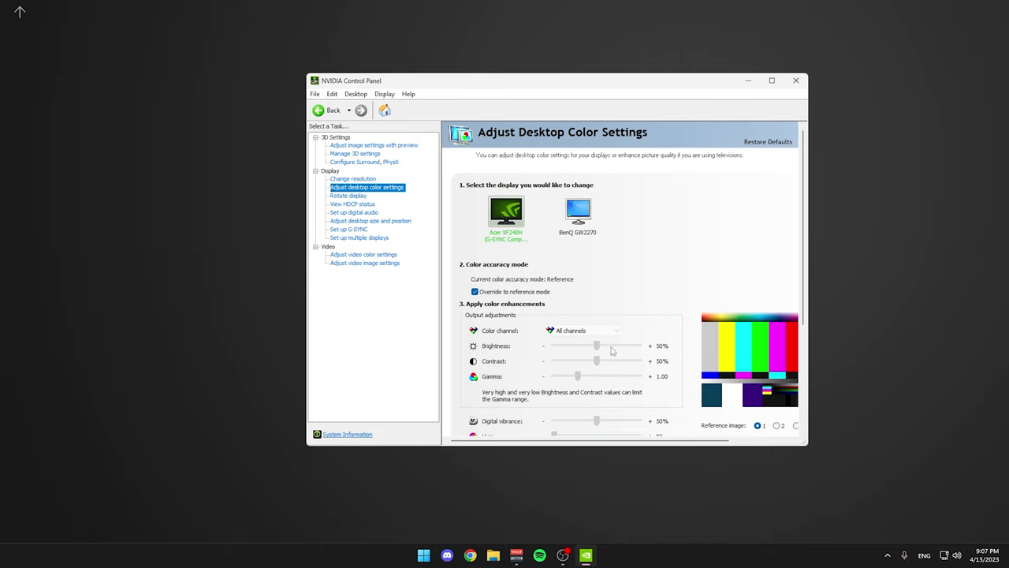
pyautogui.click(476, 292)
pyautogui.scroll(-1, 597, 338)
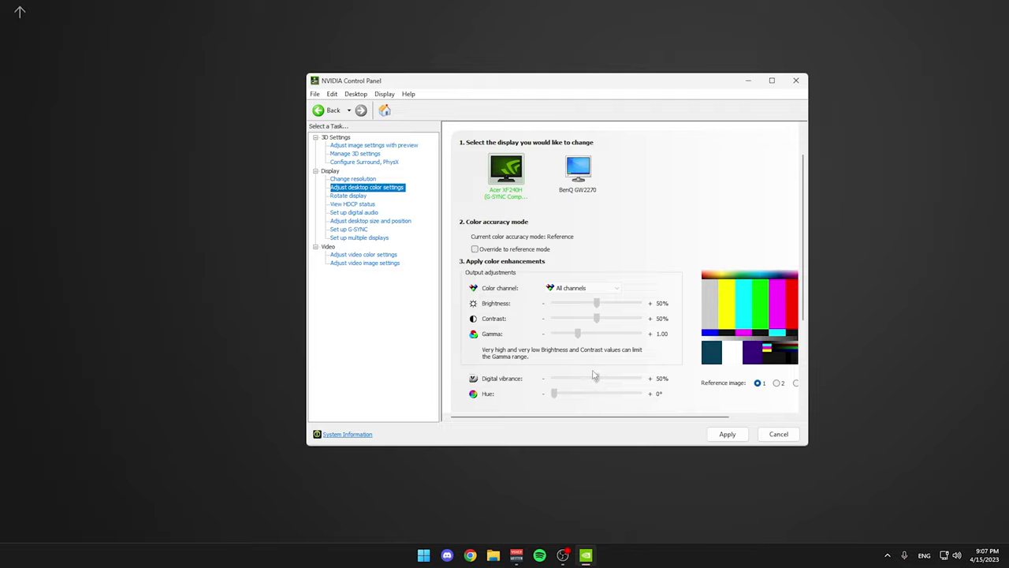
pyautogui.click(727, 434)
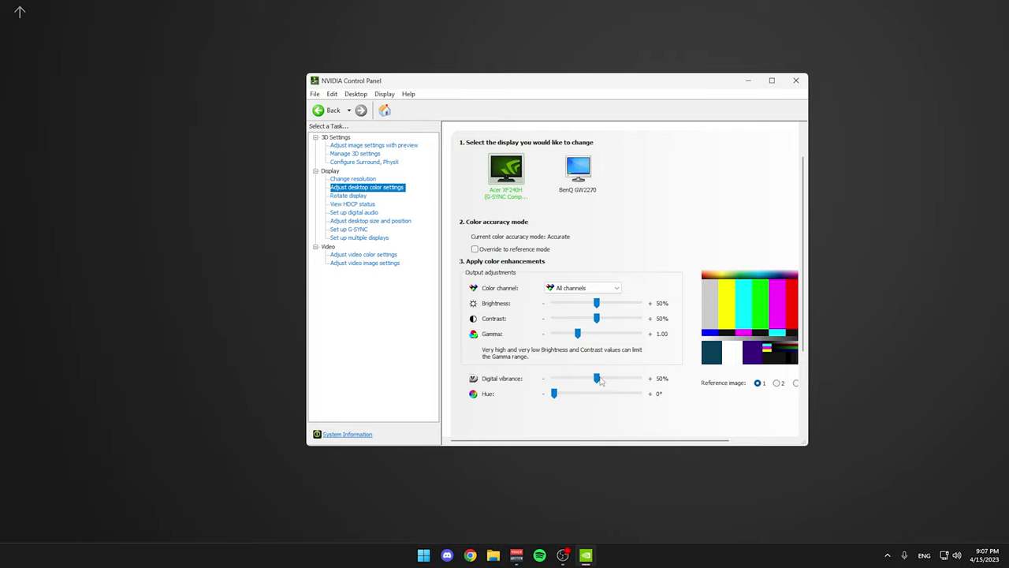
# - Set Digital vibrance to 100%, apply it, and re-enable Override to reference mode with the change applied
pyautogui.moveTo(597, 379); pyautogui.dragTo(662, 378)
pyautogui.click(729, 435)
pyautogui.click(507, 251)
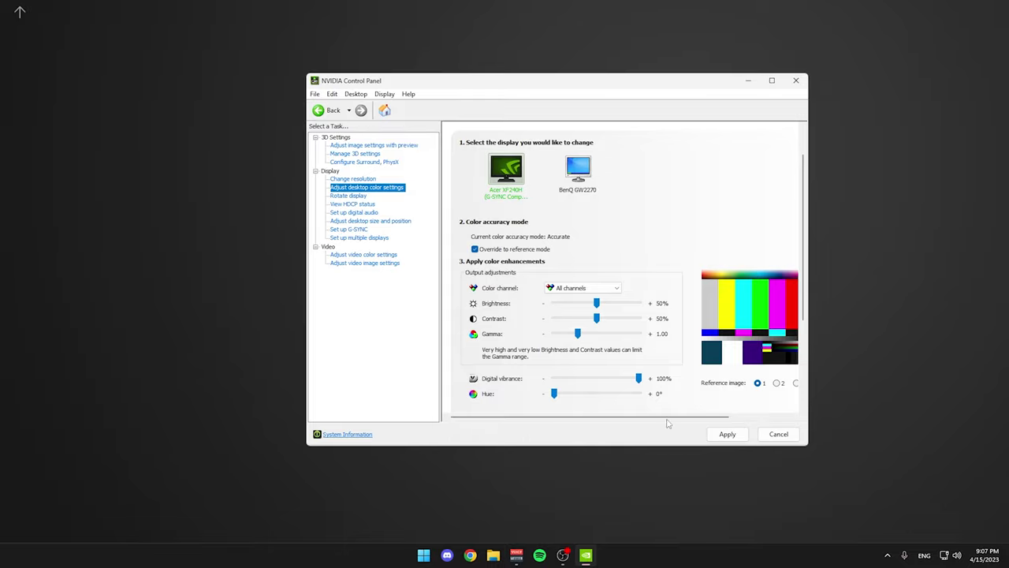
pyautogui.click(726, 434)
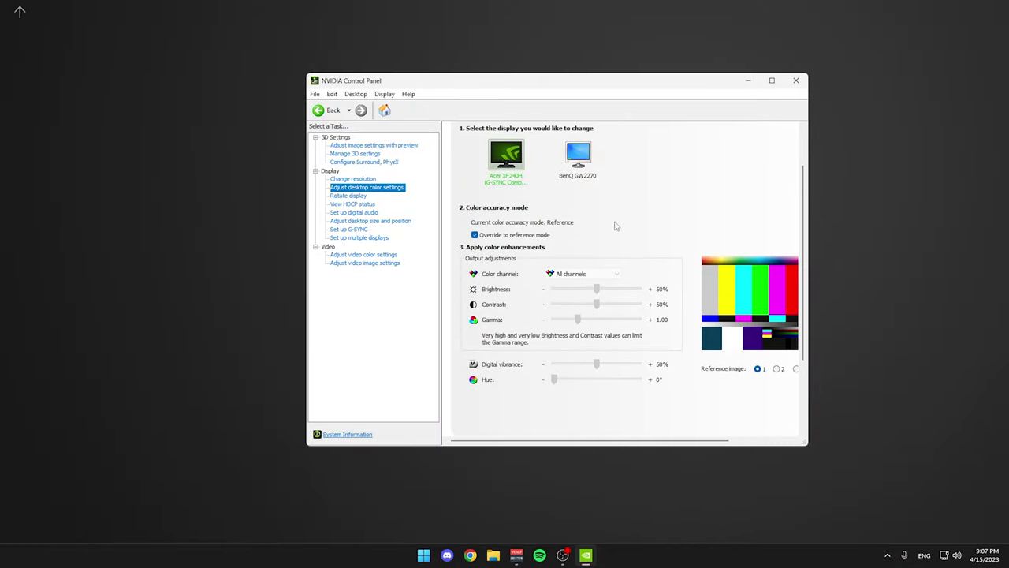
# - Review the display orientation and the desktop scaling mode, including which device scaling is performed on
pyautogui.click(347, 196)
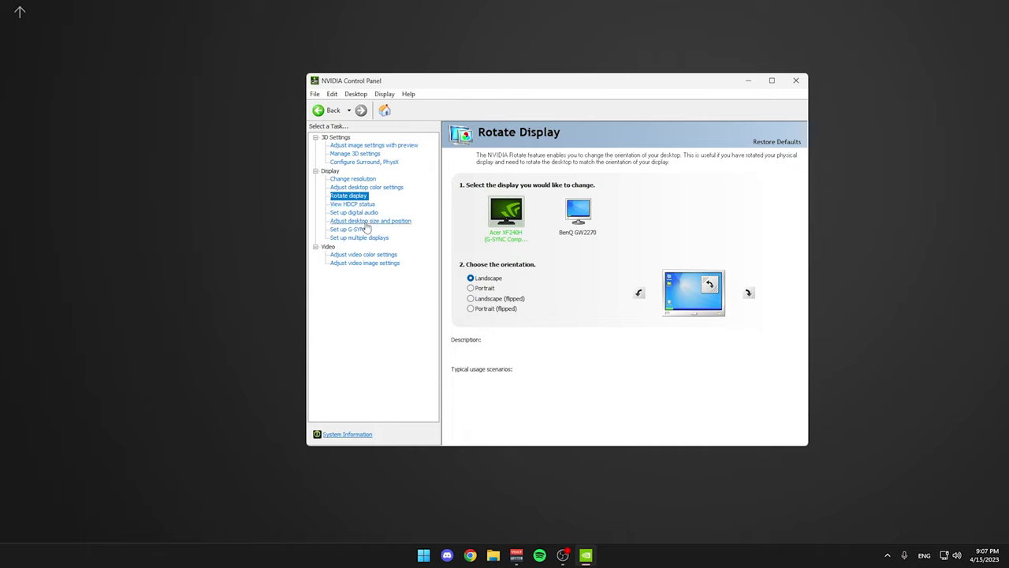
pyautogui.click(367, 222)
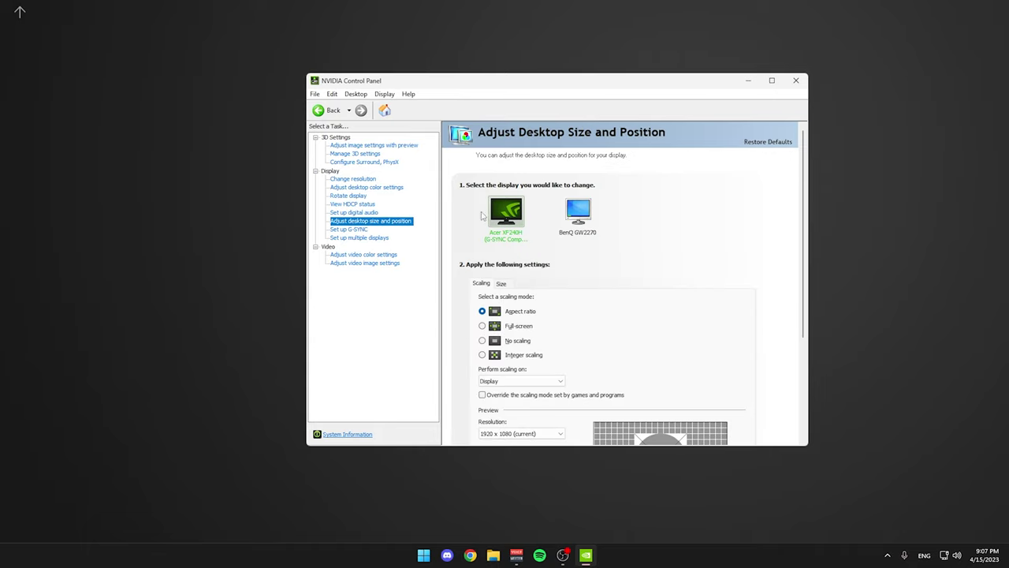
pyautogui.scroll(-1, 668, 284)
pyautogui.scroll(-3, 668, 285)
pyautogui.scroll(1, 552, 229)
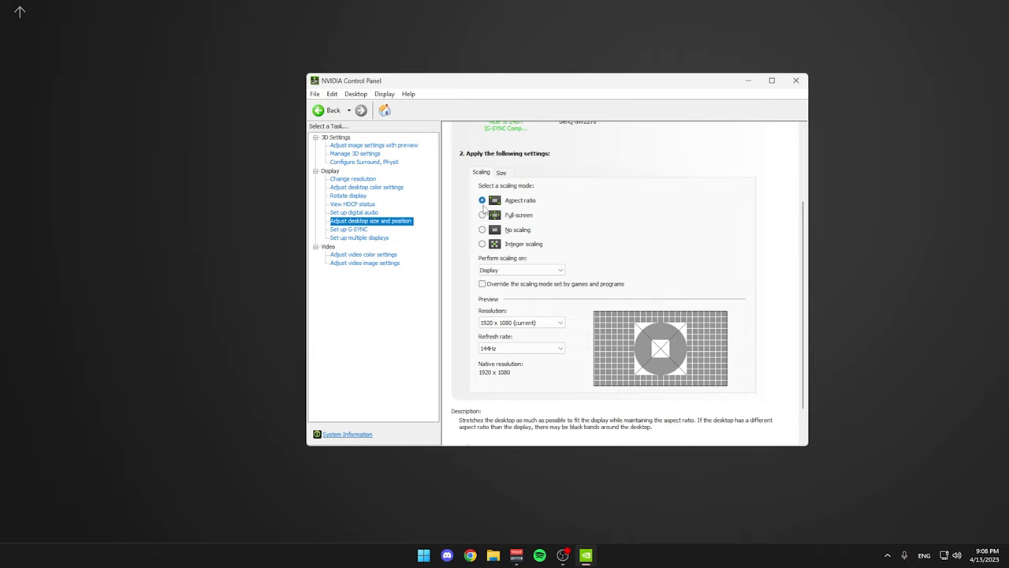
pyautogui.click(519, 270)
pyautogui.click(511, 288)
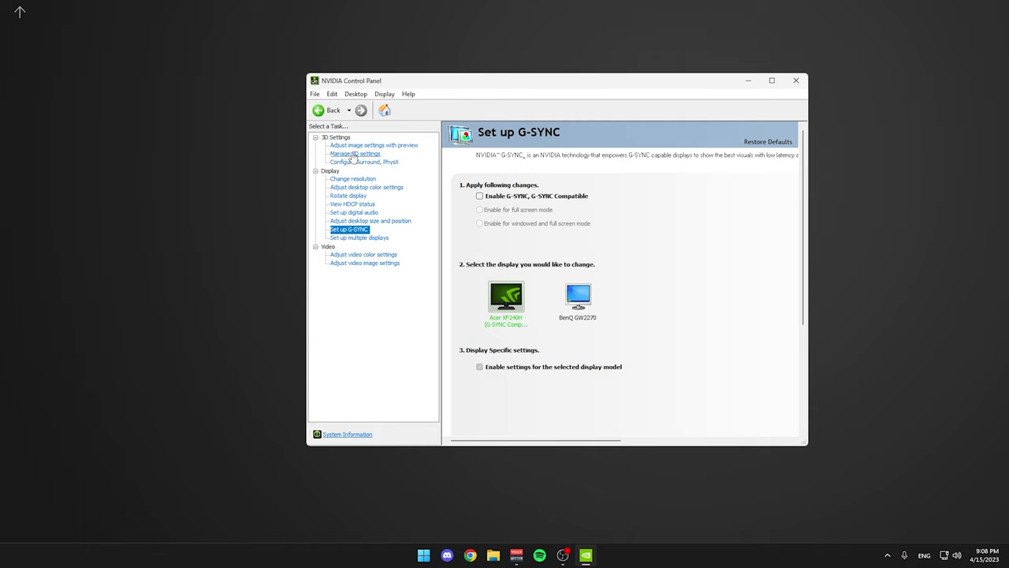
# - Review the global 3D settings, the G-SYNC setup and the multiple displays arrangement
pyautogui.click(353, 155)
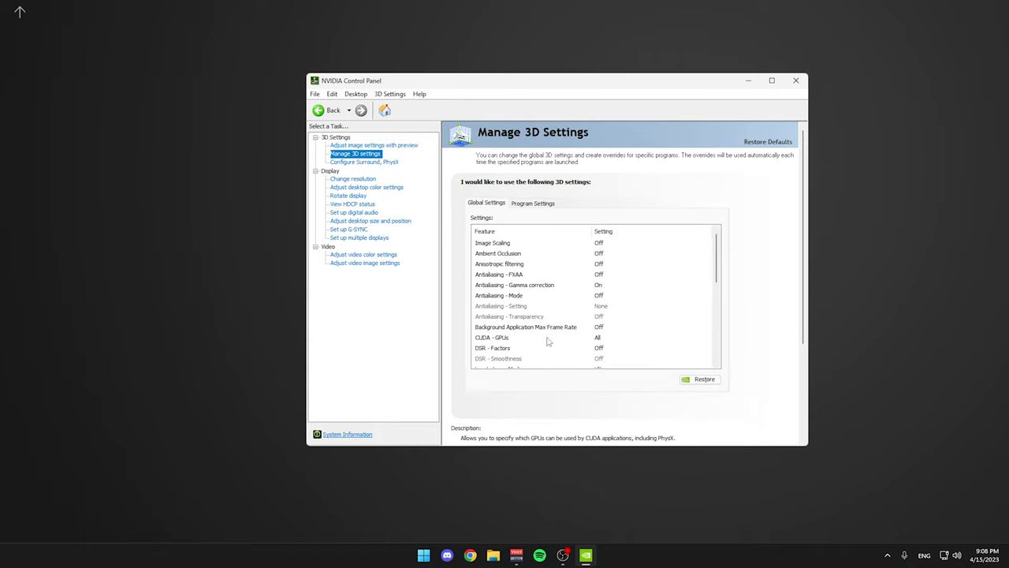
pyautogui.hotkey('alt', 'Left')
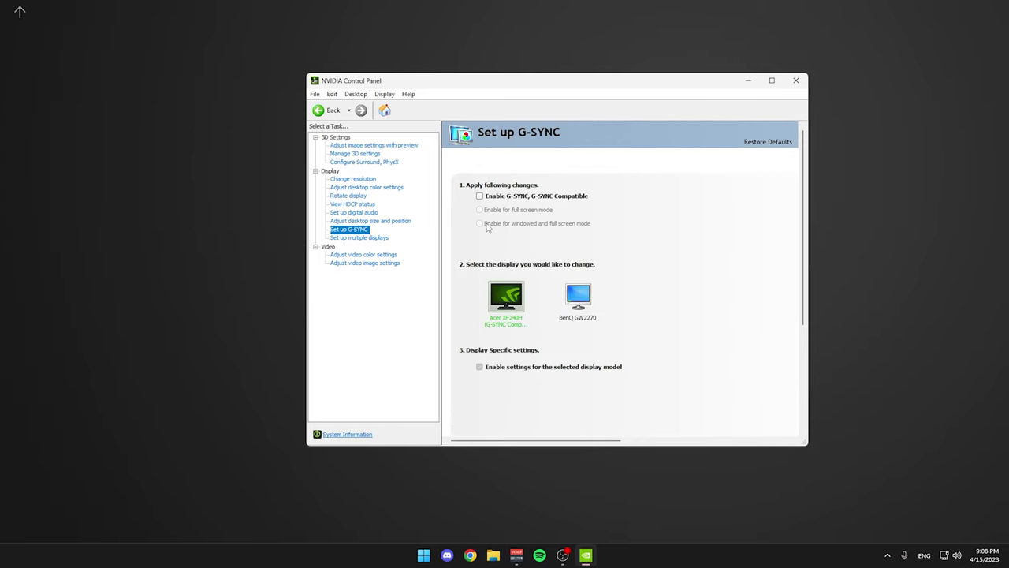
pyautogui.click(360, 238)
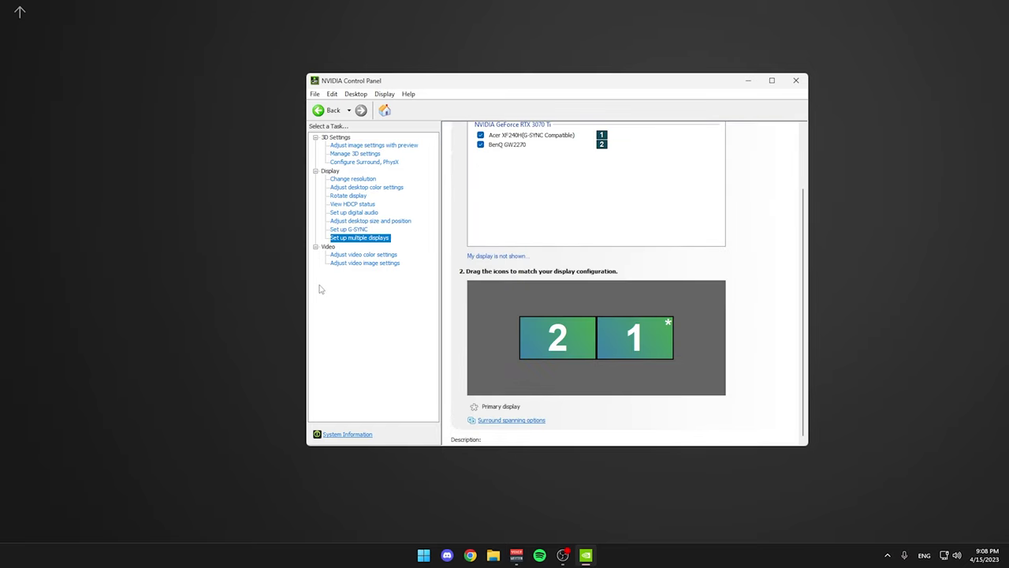
# - Set the dynamic range to Full (0-255) in the video color settings, using the NVIDIA settings
pyautogui.click(348, 255)
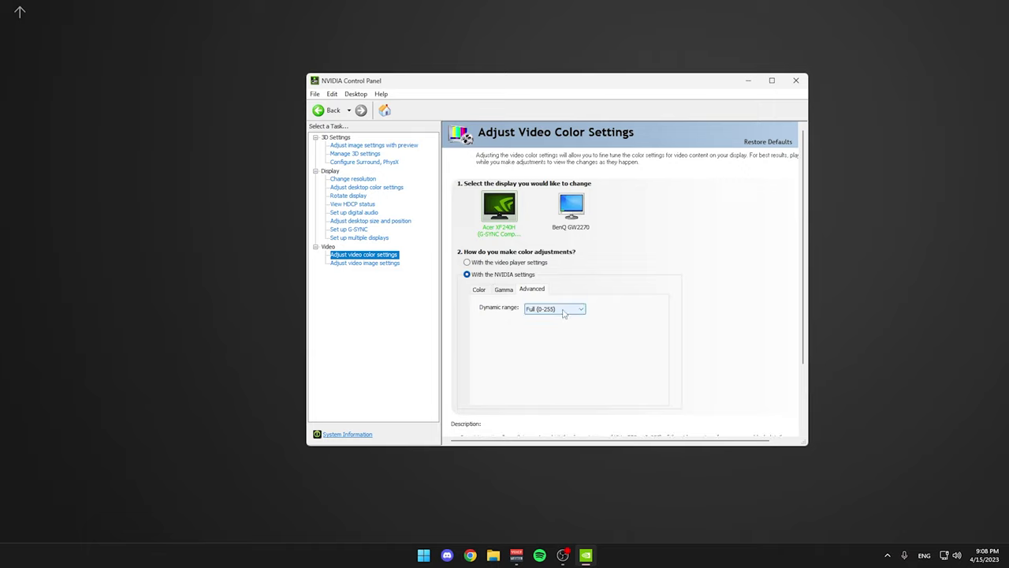
pyautogui.click(555, 309)
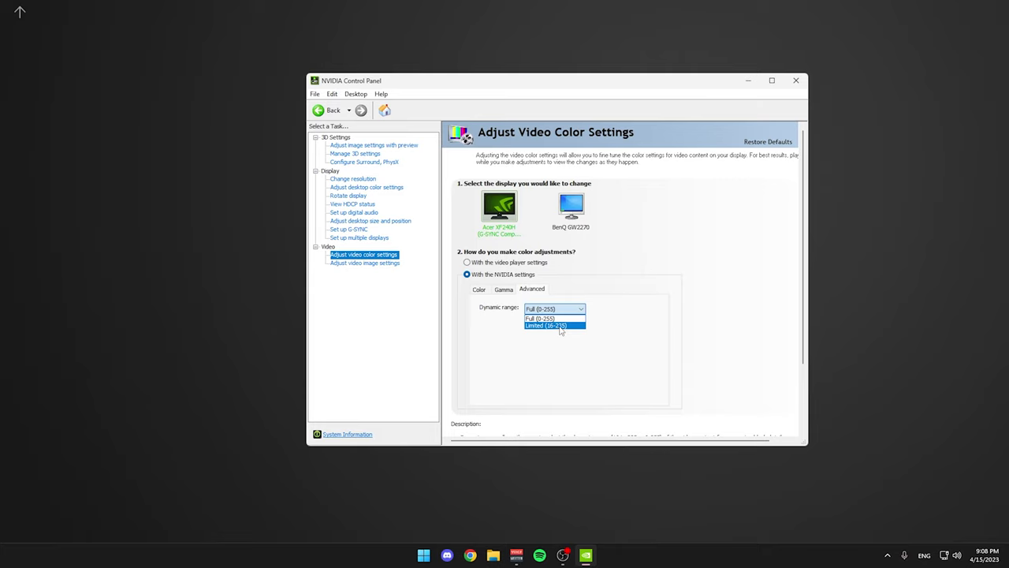
pyautogui.click(557, 321)
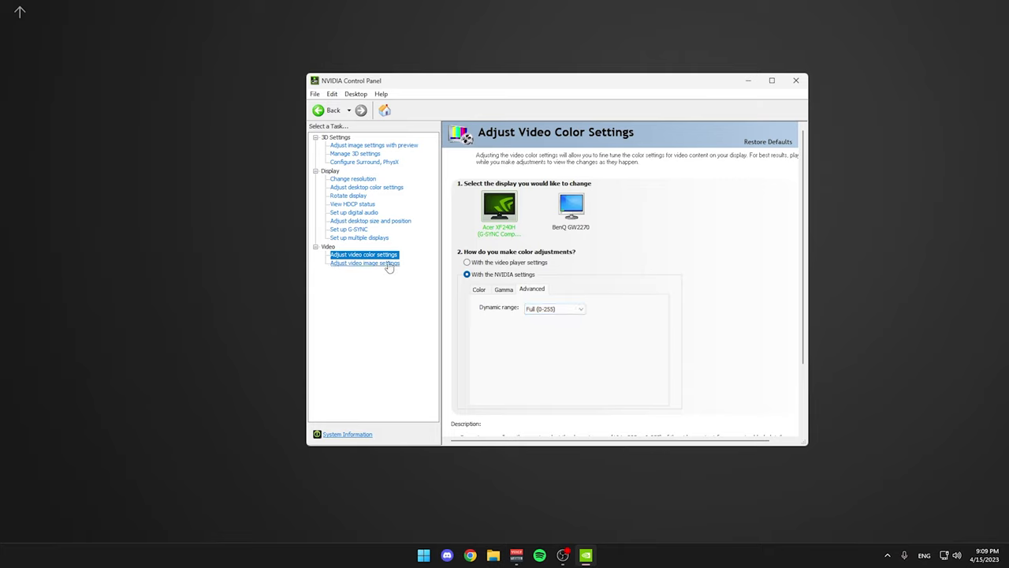
# - Review the edge enhancement and noise reduction options in the video image settings and close the NVIDIA Control Panel
pyautogui.click(390, 263)
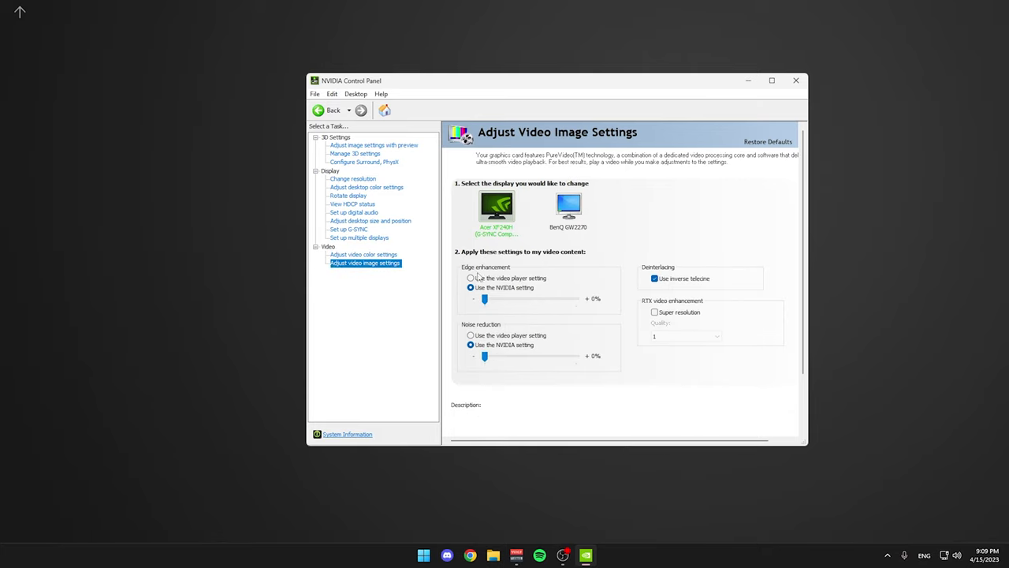
pyautogui.moveTo(498, 294)
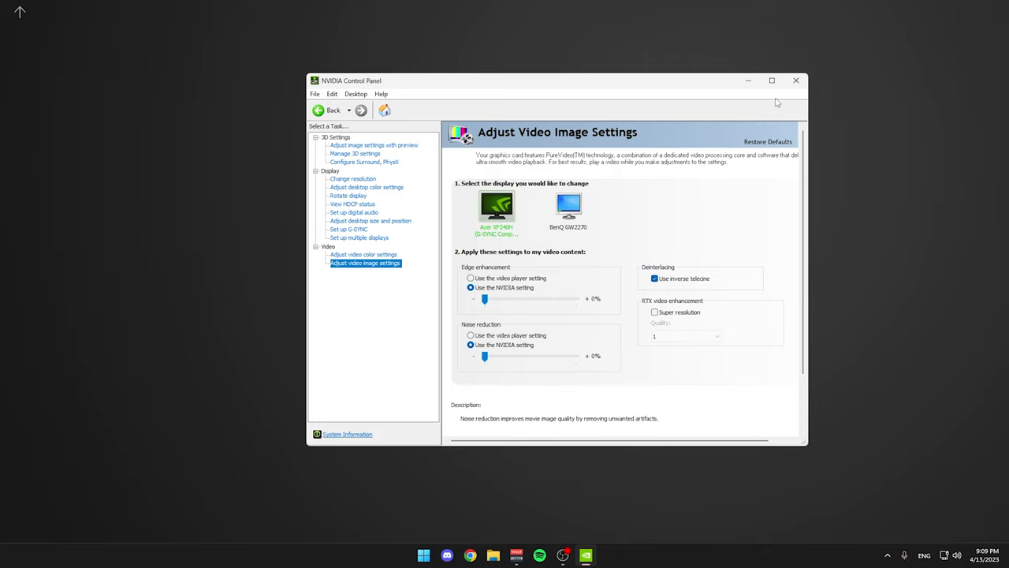
pyautogui.click(795, 81)
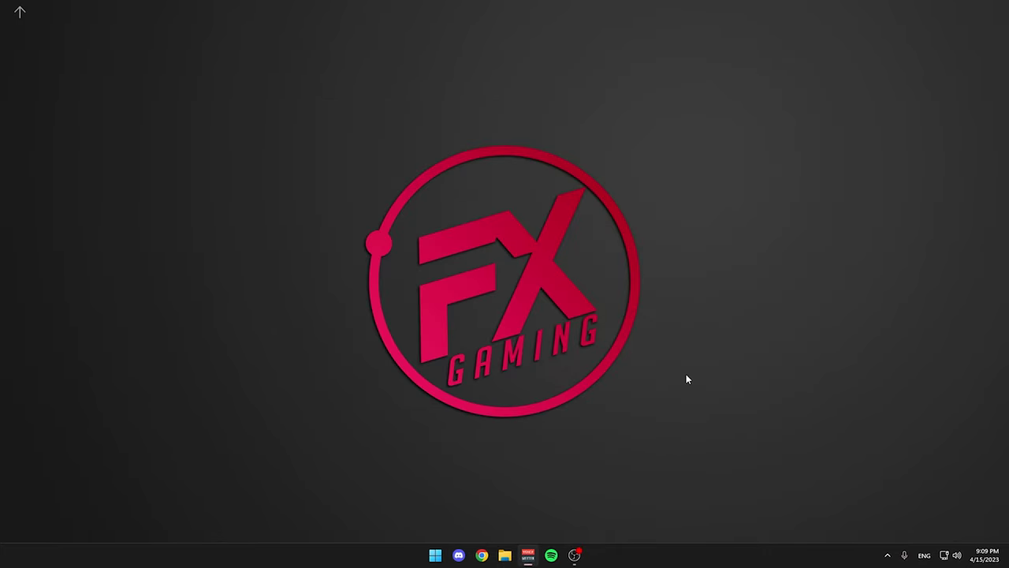
# - Search Windows for the power plan settings, go to Power Options, and activate the High performance plan
pyautogui.press('super+s')
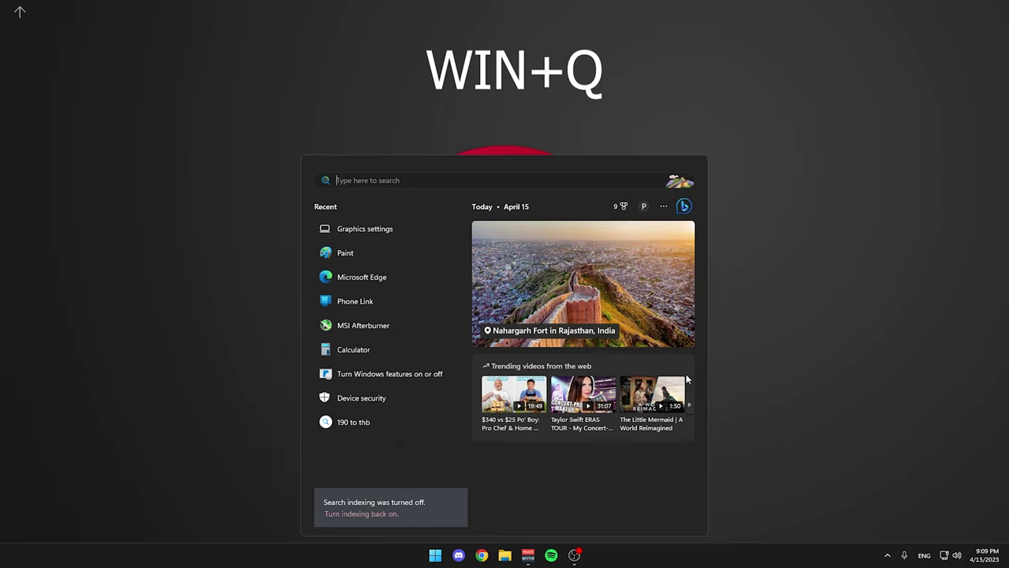
pyautogui.write('power')
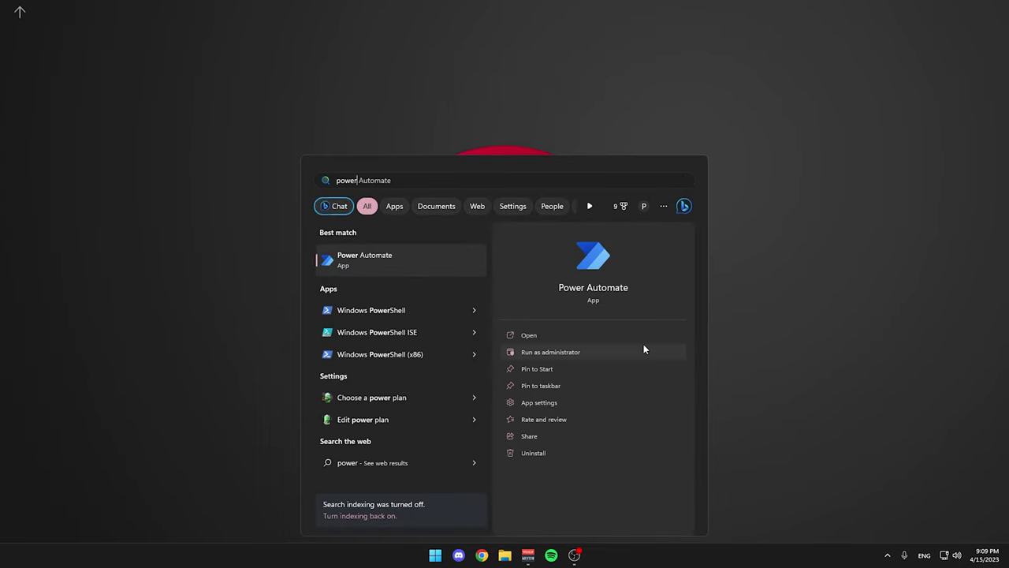
pyautogui.click(390, 416)
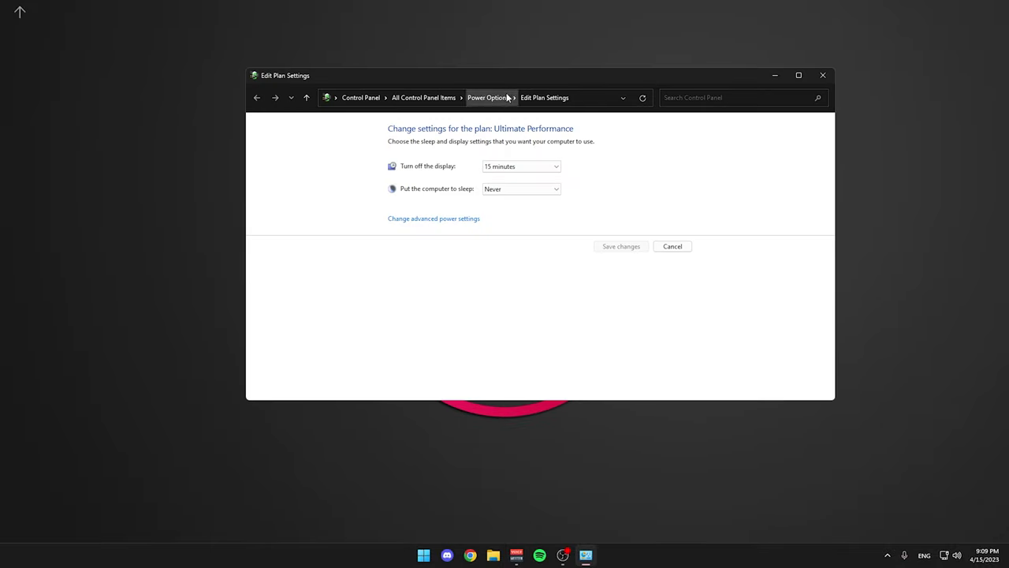
pyautogui.click(505, 98)
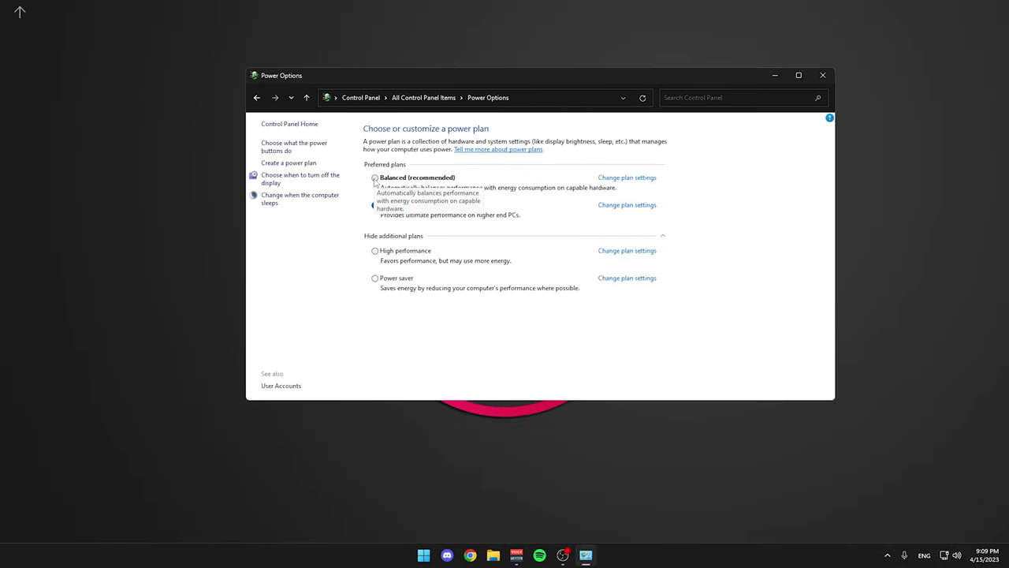
pyautogui.click(374, 178)
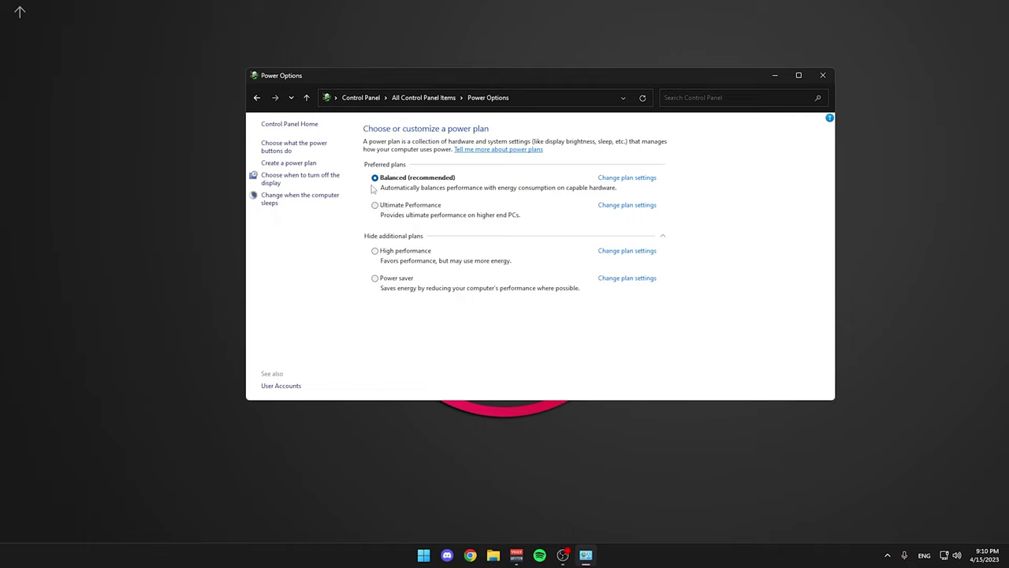
pyautogui.click(375, 251)
# - Check the High performance plan's options for turning off the display, cancel the plan edit and close Power Options
pyautogui.click(627, 253)
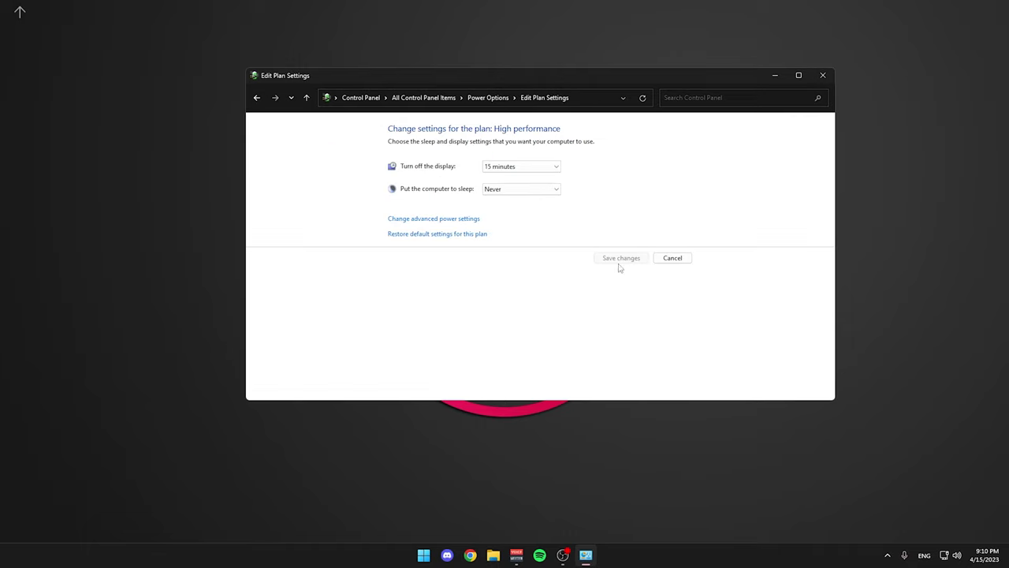
pyautogui.click(527, 165)
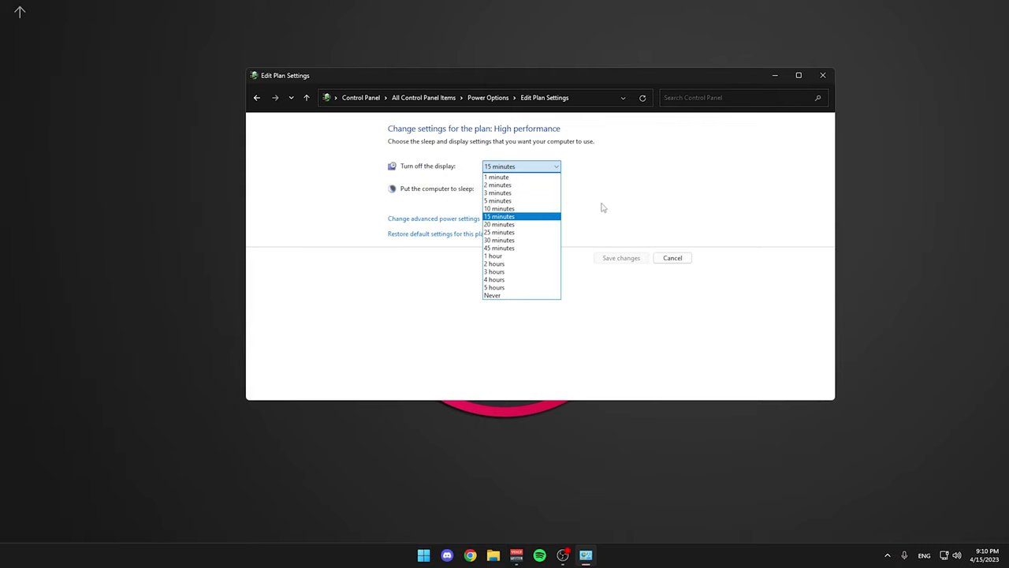
pyautogui.click(522, 216)
pyautogui.click(681, 258)
pyautogui.hotkey('alt', 'F4')
# - Search Windows for "game" and open the Game Mode settings
pyautogui.press('super')
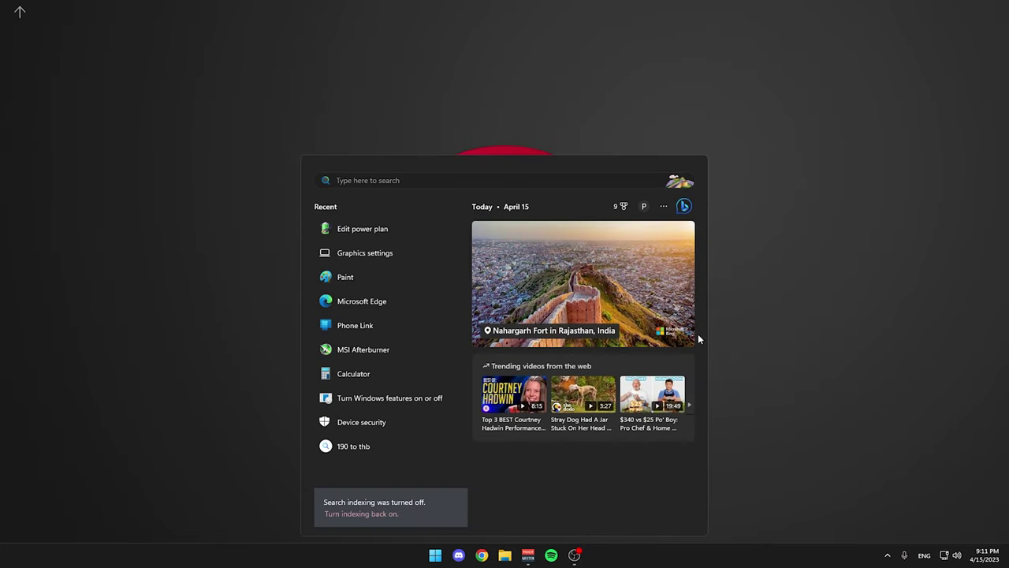
pyautogui.write('game')
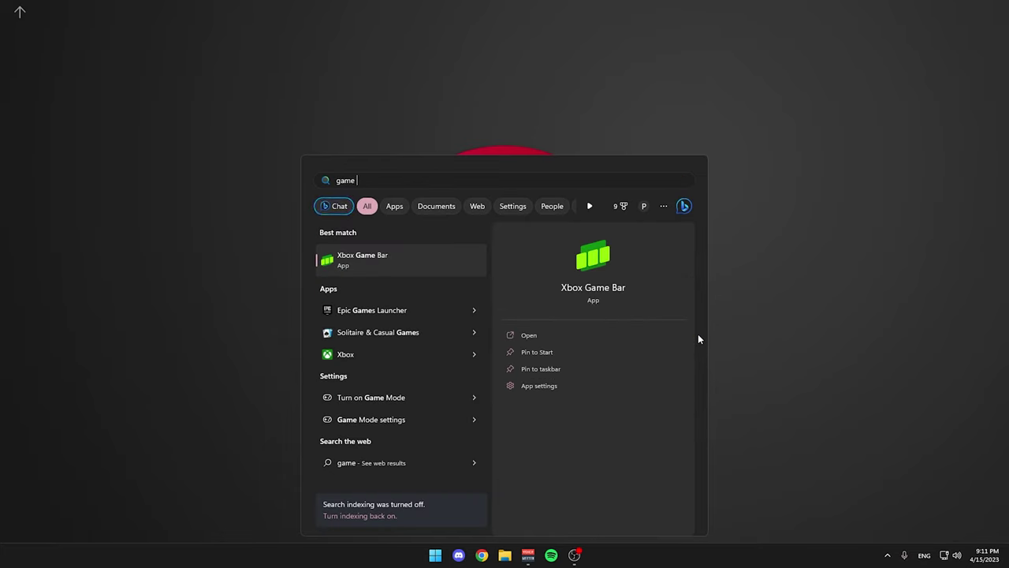
pyautogui.click(404, 404)
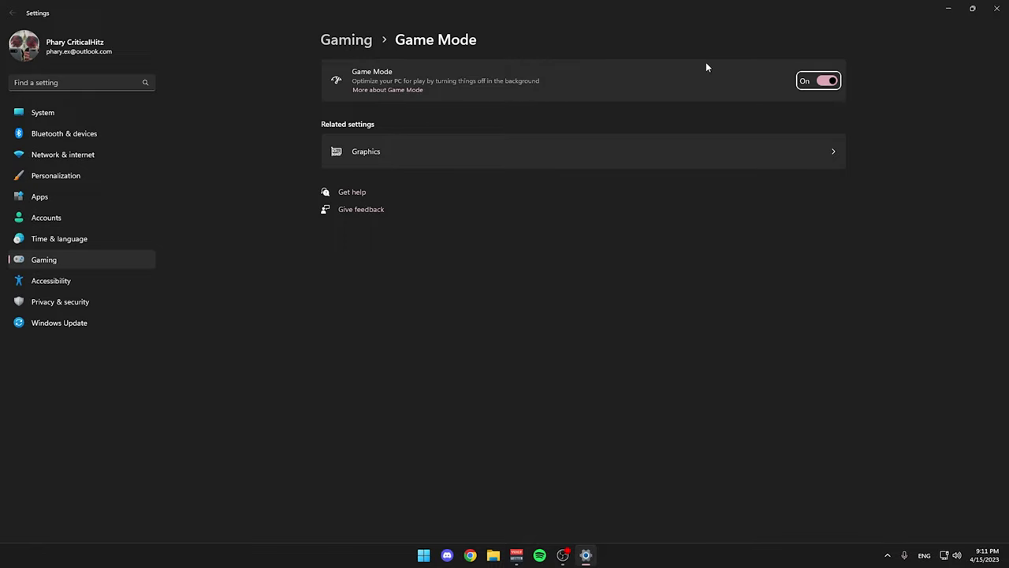
# - Check the Xbox Game Bar controller-button setting and the Game Mode setting in the Gaming settings
pyautogui.click(342, 43)
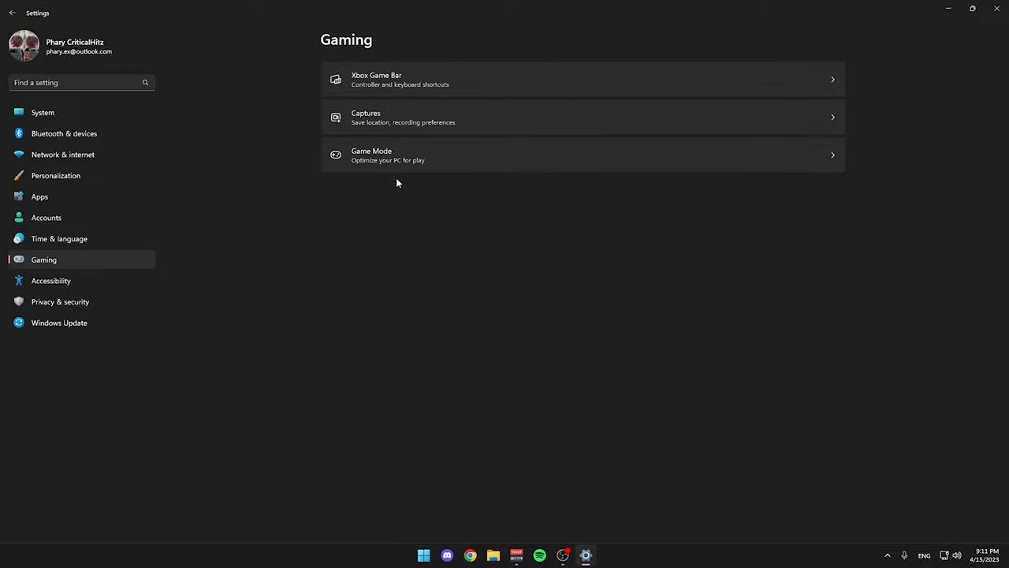
pyautogui.click(416, 78)
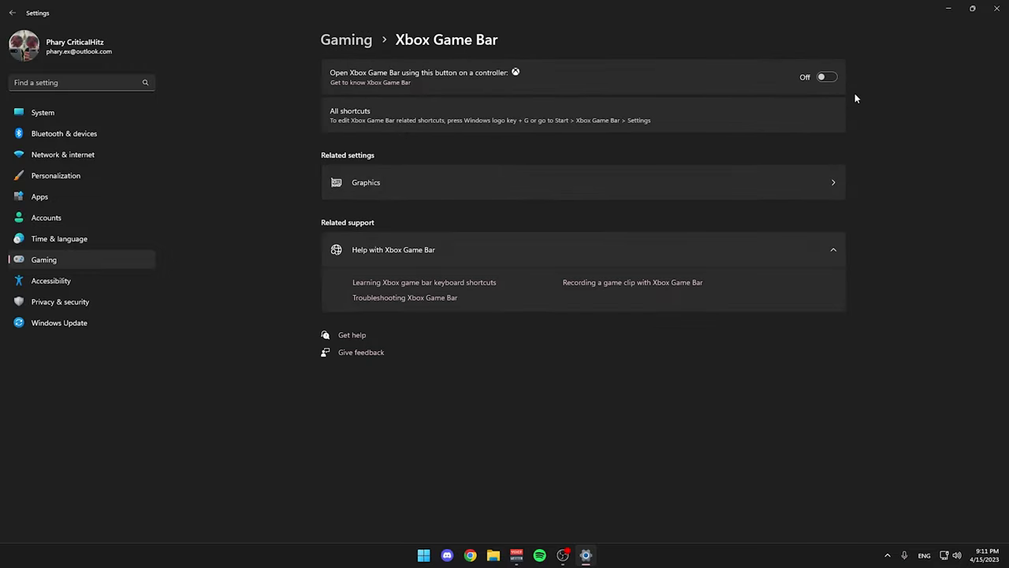
pyautogui.click(345, 41)
pyautogui.click(505, 157)
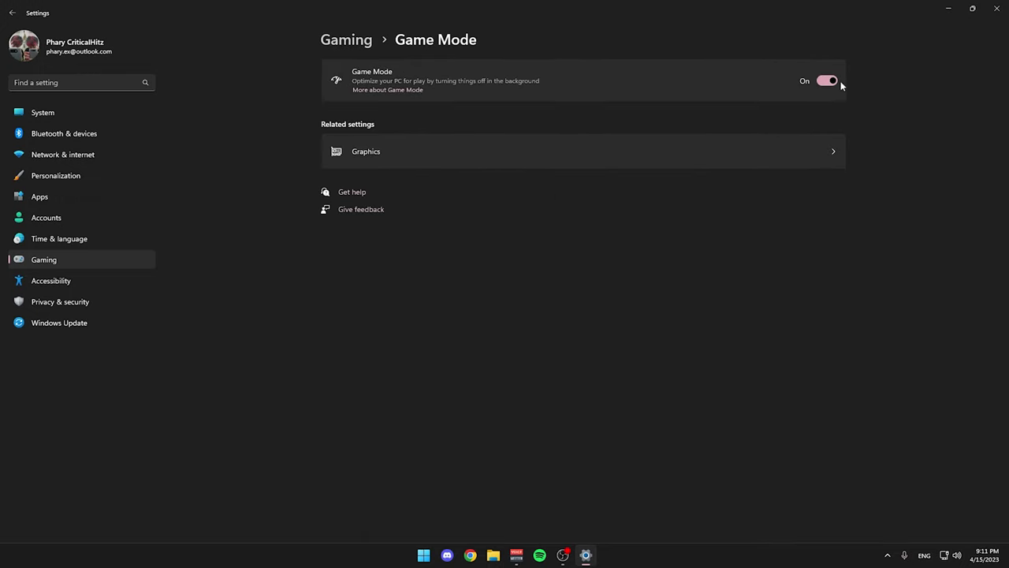
# - Review the recording preferences in the Captures settings, from background recording to mouse cursor capture
pyautogui.click(346, 39)
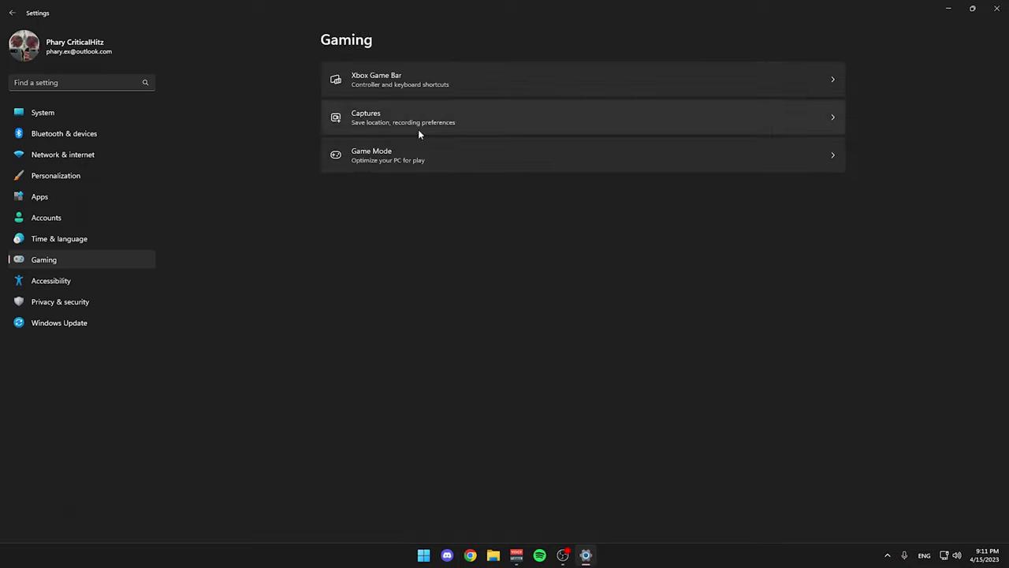
pyautogui.click(513, 128)
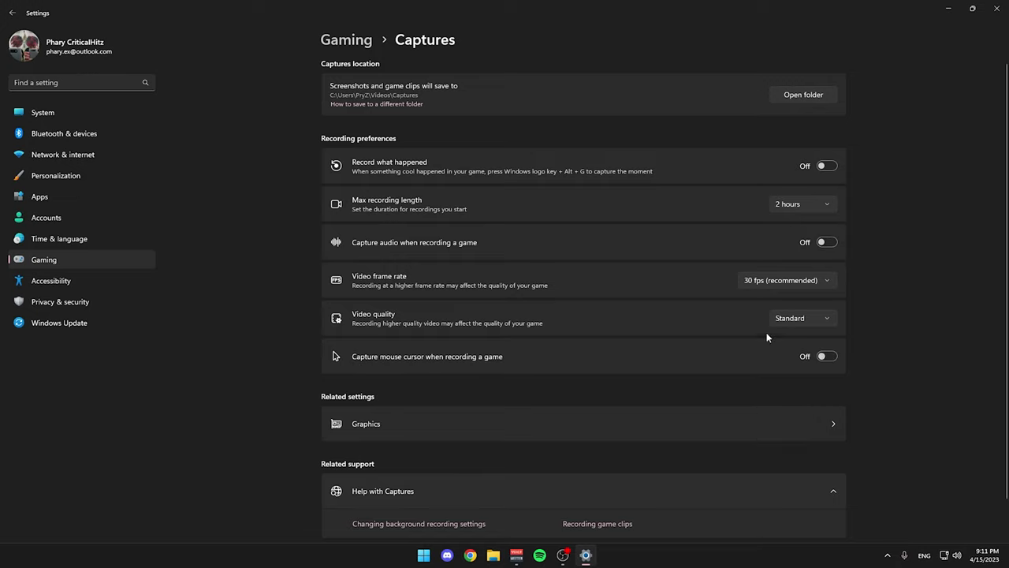
pyautogui.scroll(-2, 562, 339)
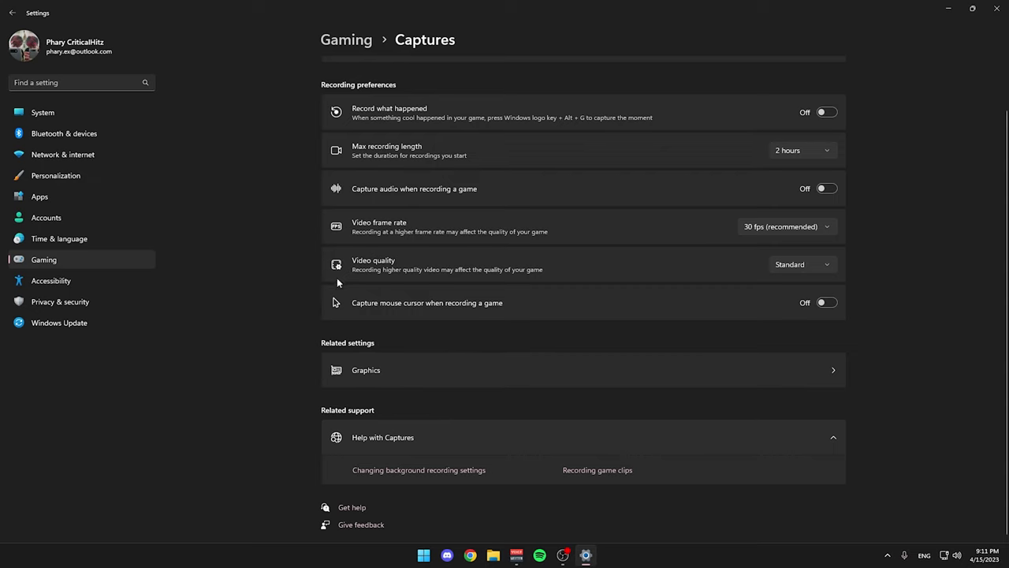
# - Go to the related Graphics settings and open the default graphics settings
pyautogui.click(366, 369)
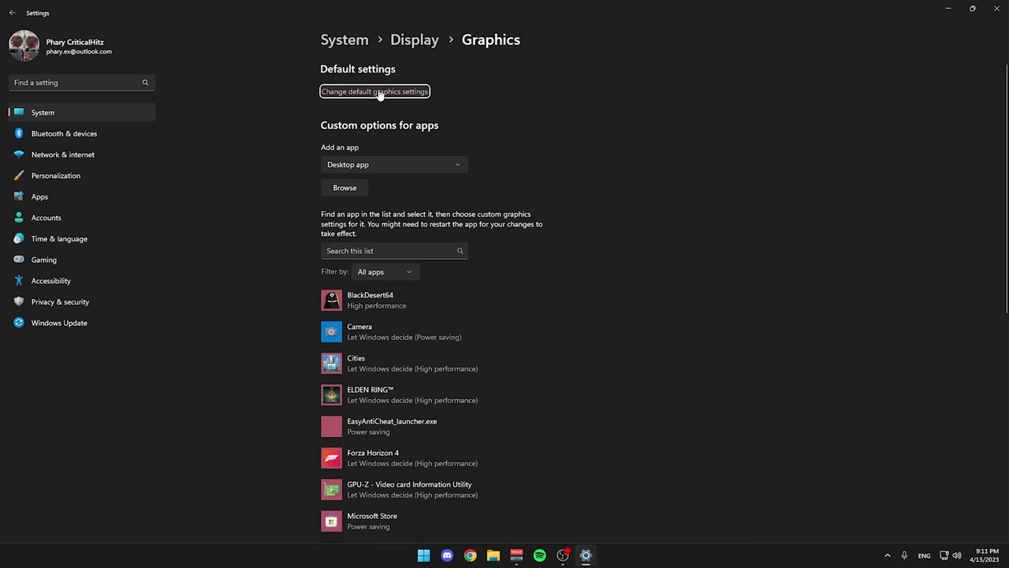
pyautogui.click(383, 96)
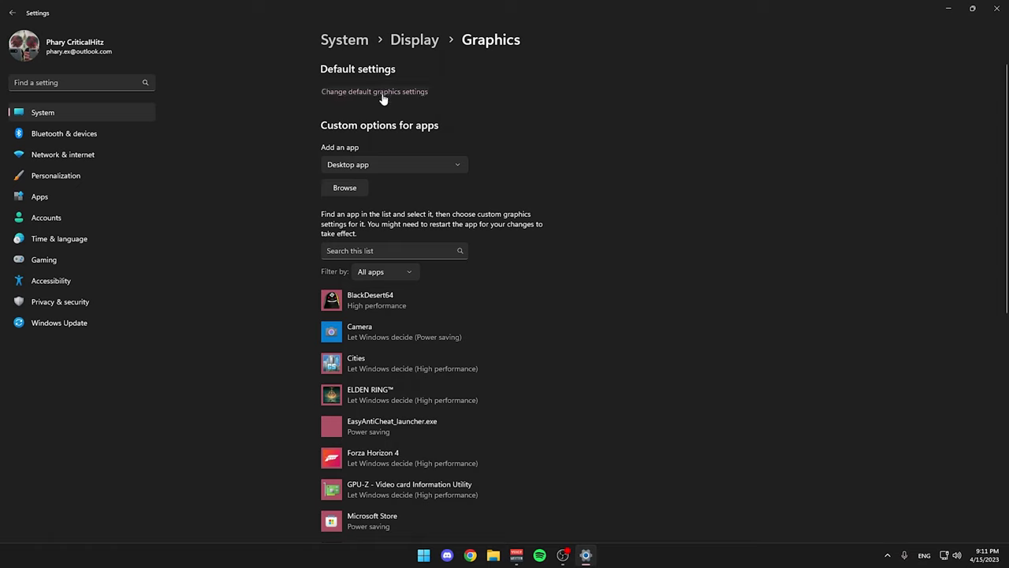